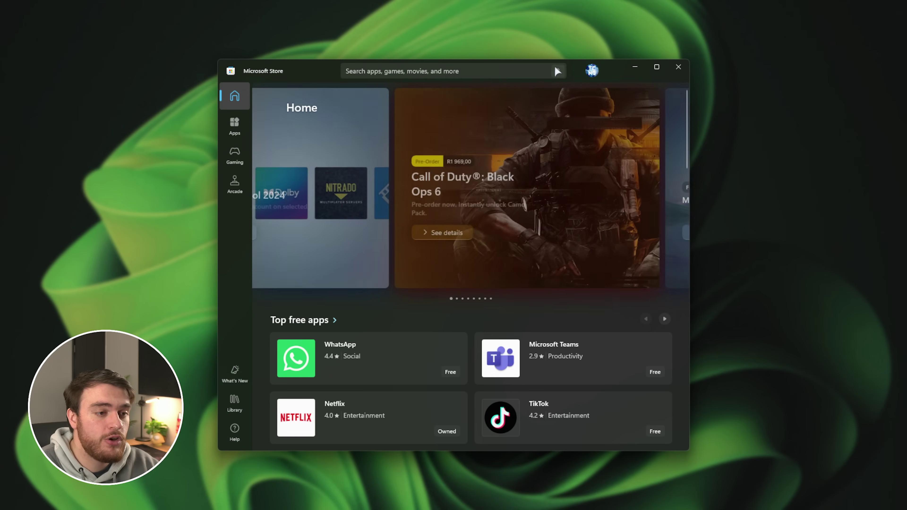
Search the Microsoft Store for 'nvidia control panel' and open the NVIDIA Control Panel app page.
click(541, 68)
text(nvidia control panel)
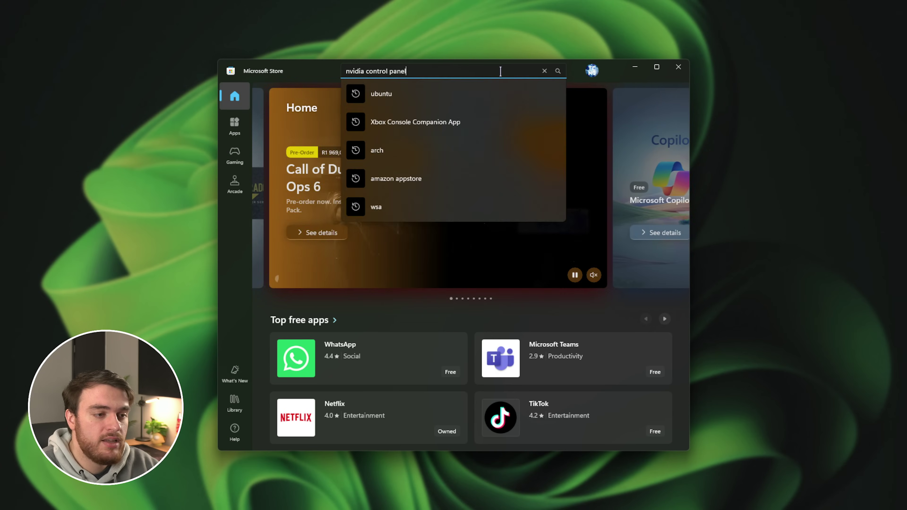
key(Return)
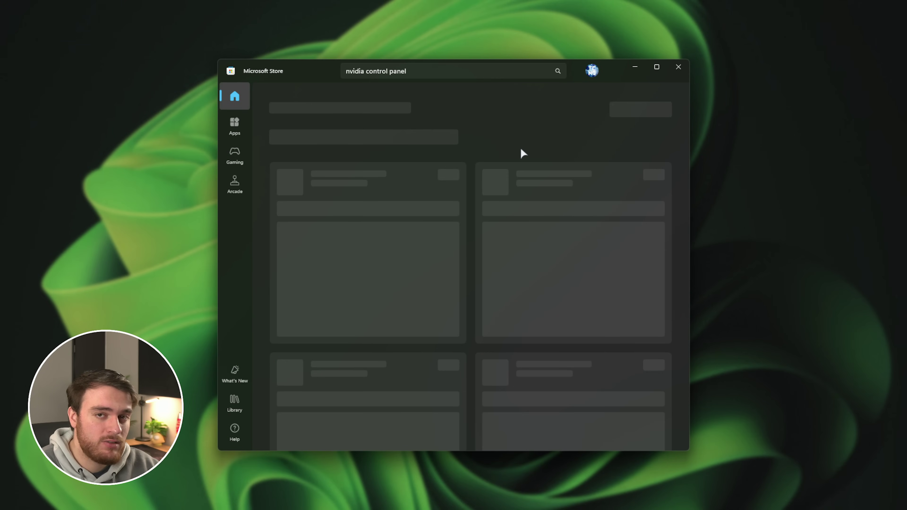
click(404, 184)
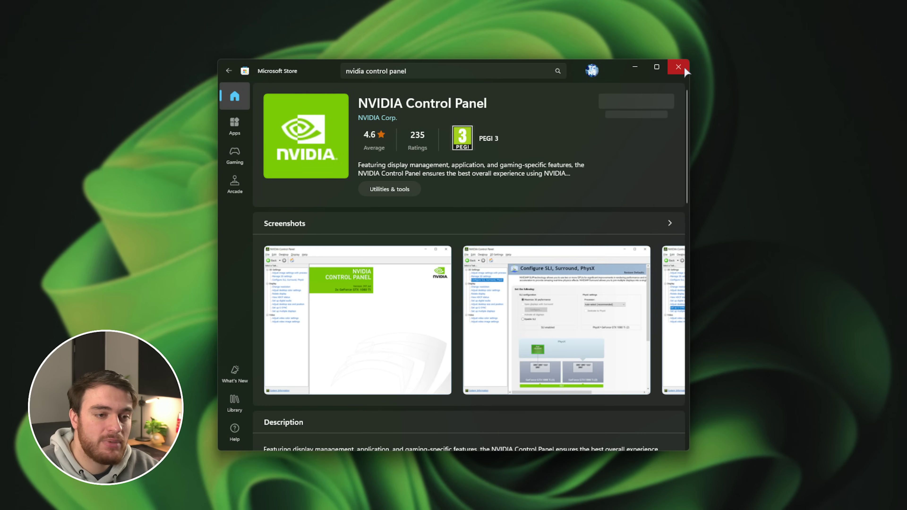
Close the Store and apply a 3D image preference set fully toward Performance.
click(683, 66)
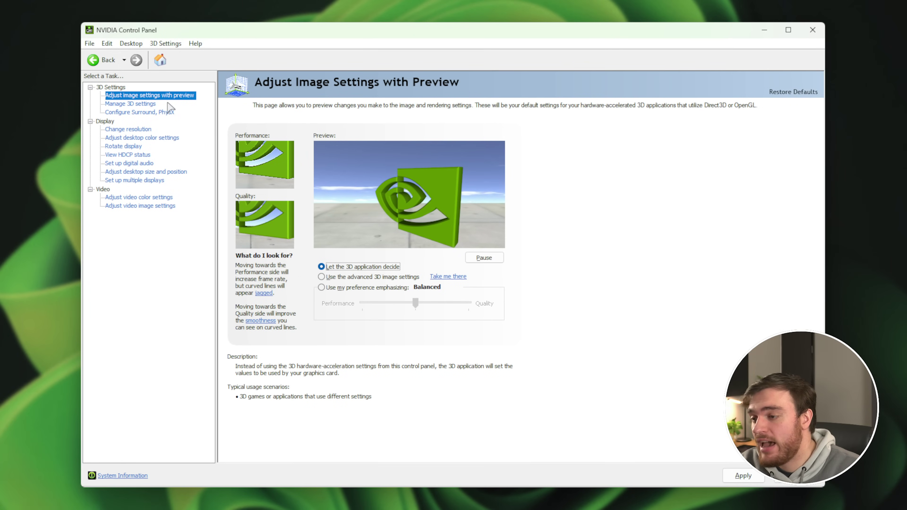
click(146, 97)
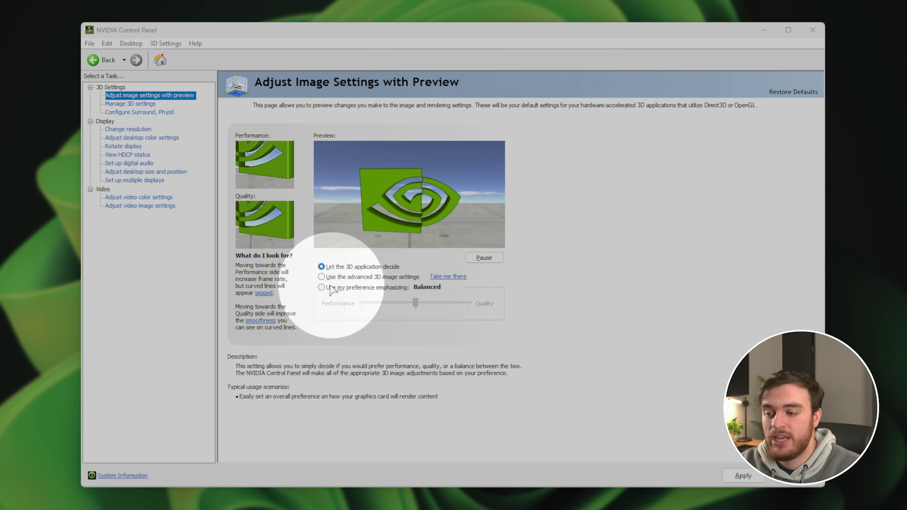
click(321, 288)
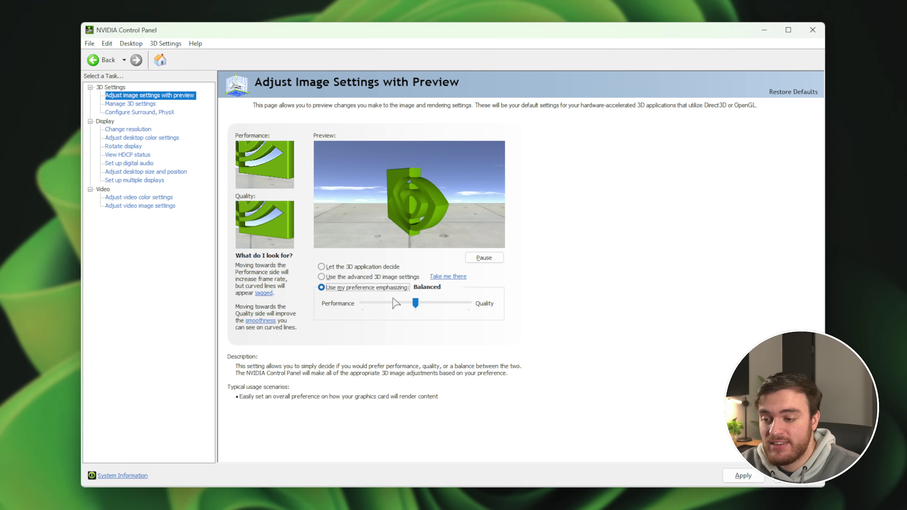
drag(415, 303, 362, 303)
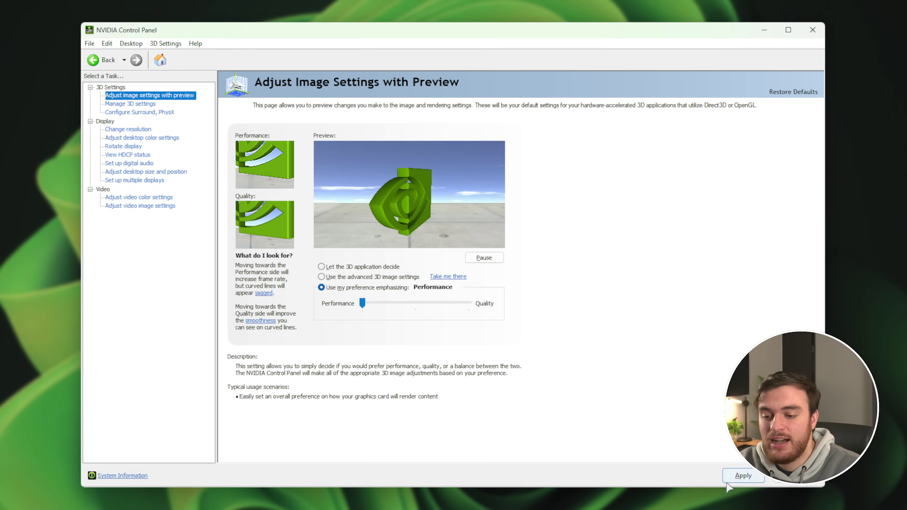
click(741, 476)
Switch to the advanced 3D image settings, apply, and go to Manage 3D Settings.
mouse_move(442, 321)
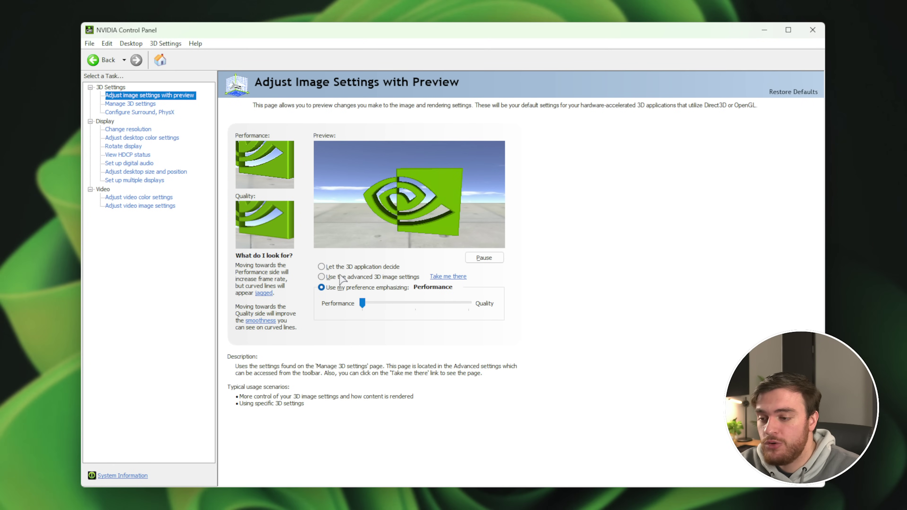
click(328, 278)
click(741, 475)
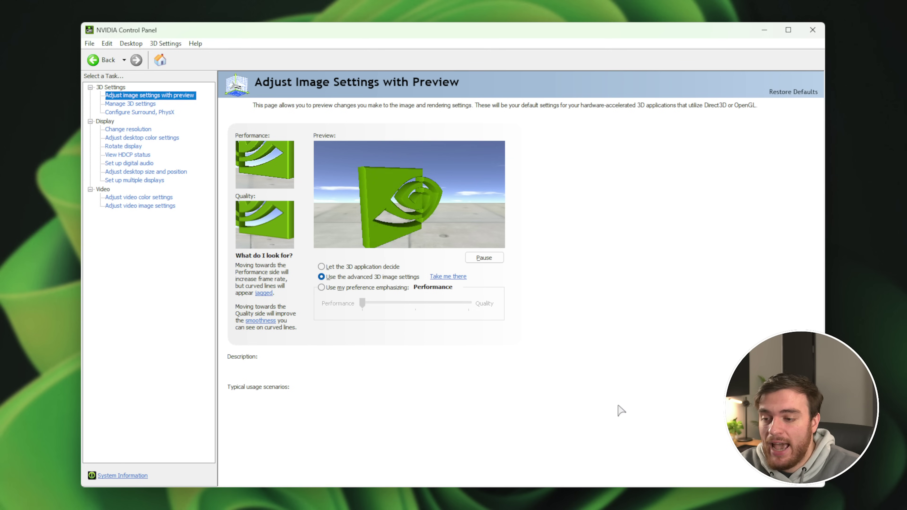
click(448, 277)
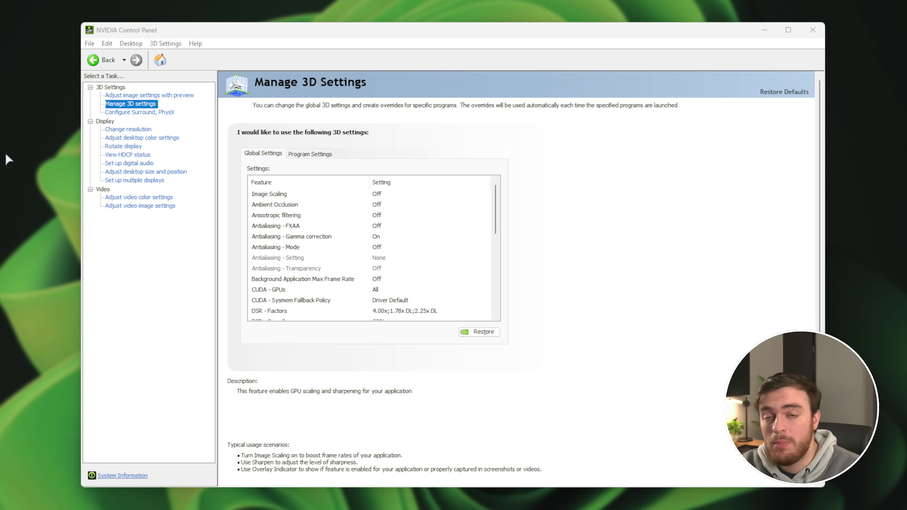
scroll(313, 263, down, 3)
scroll(309, 253, down, 3)
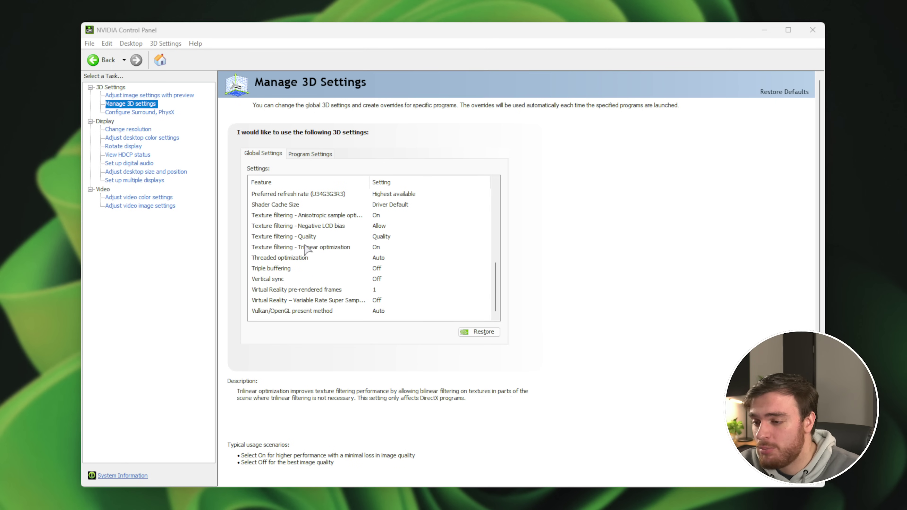
scroll(304, 250, up, 3)
scroll(306, 257, up, 3)
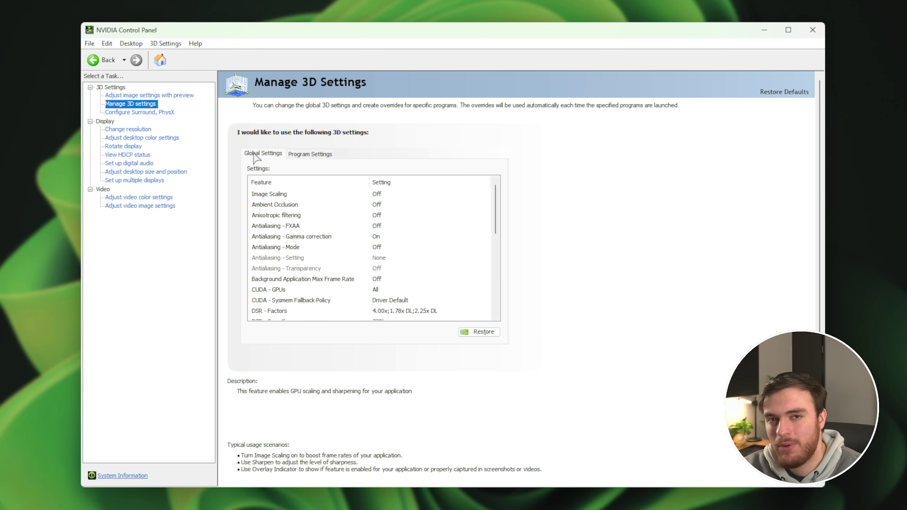
click(307, 154)
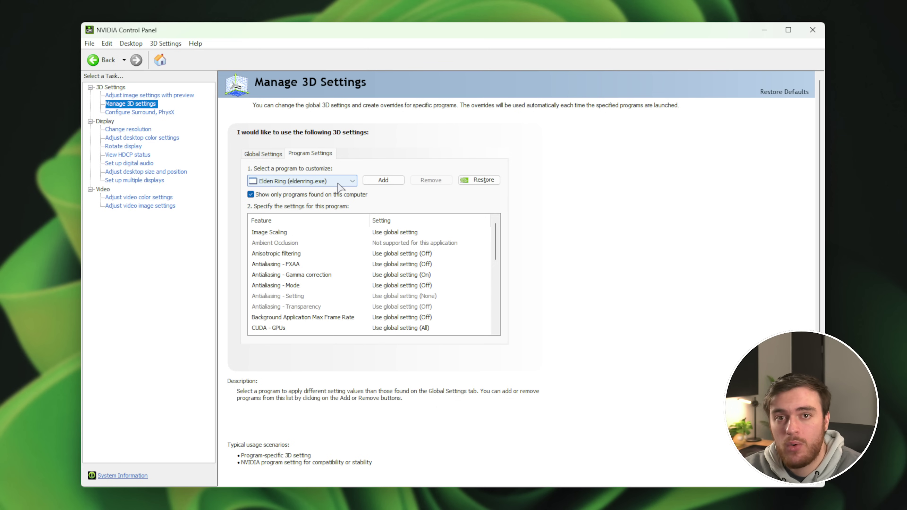
click(262, 154)
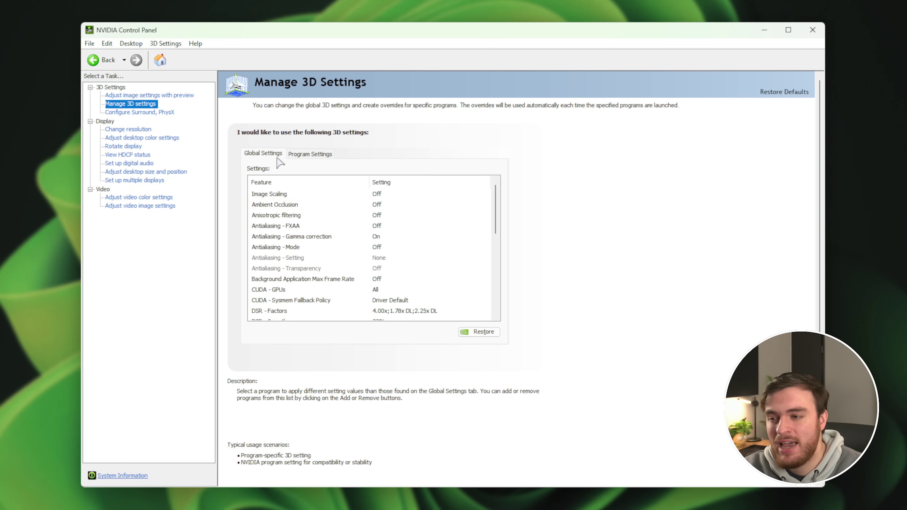
click(299, 156)
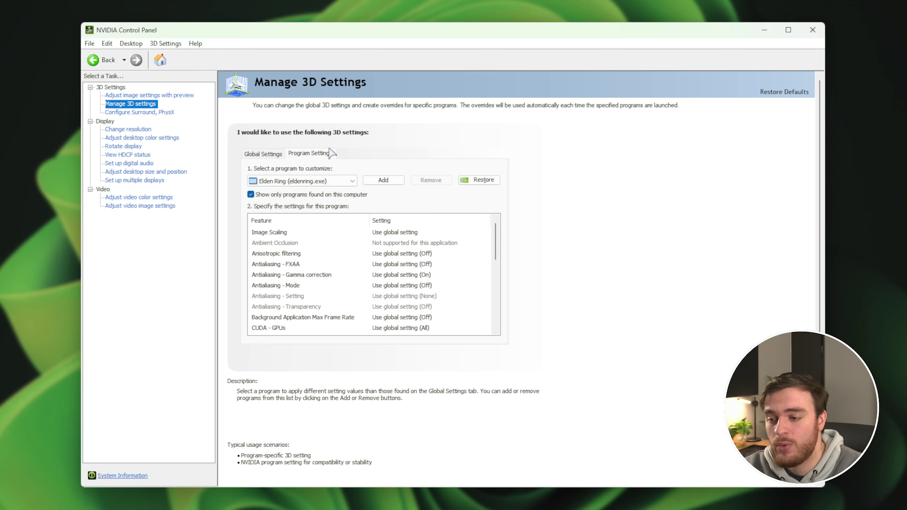
click(262, 154)
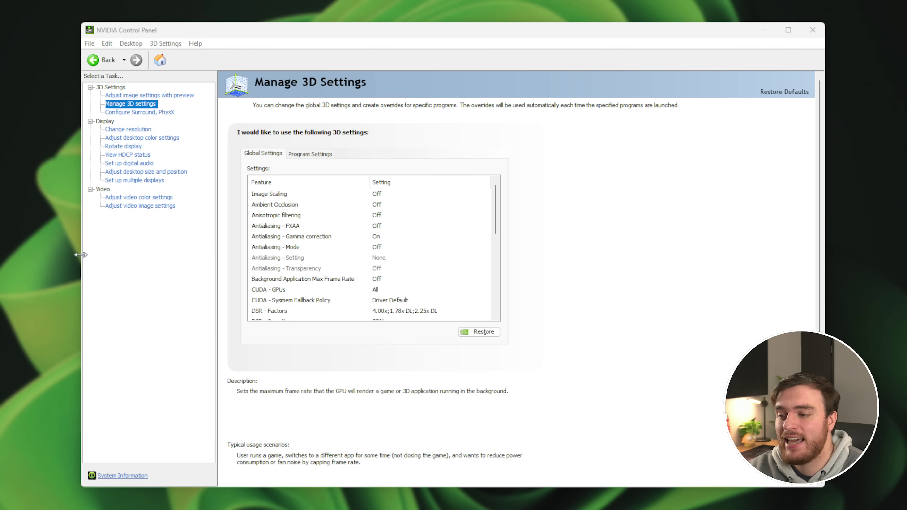
Set Image Scaling to On (GPU Scaling & Sharpening) at 50%, with the overlay indicator unchecked.
click(292, 195)
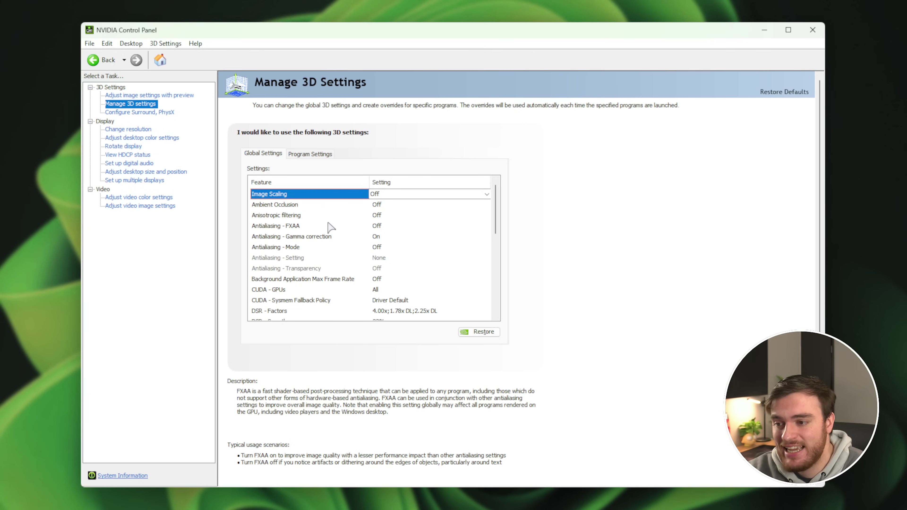
click(401, 197)
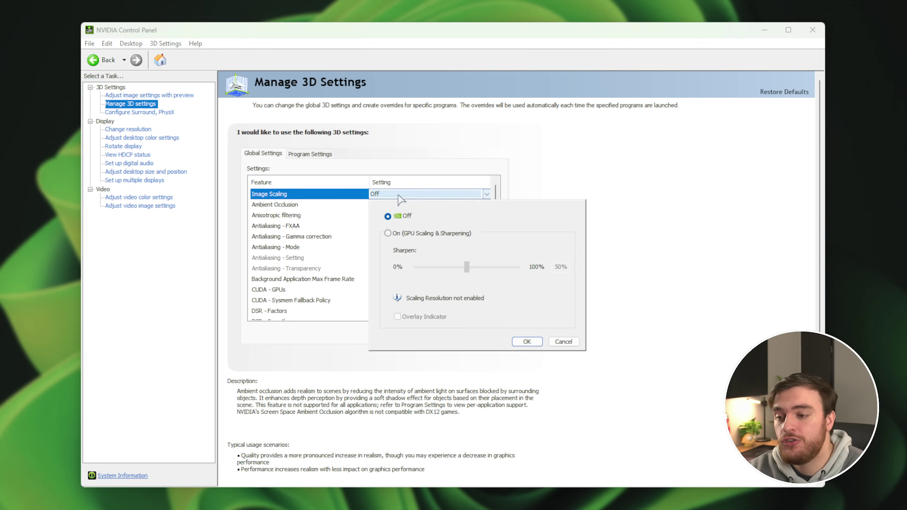
click(406, 235)
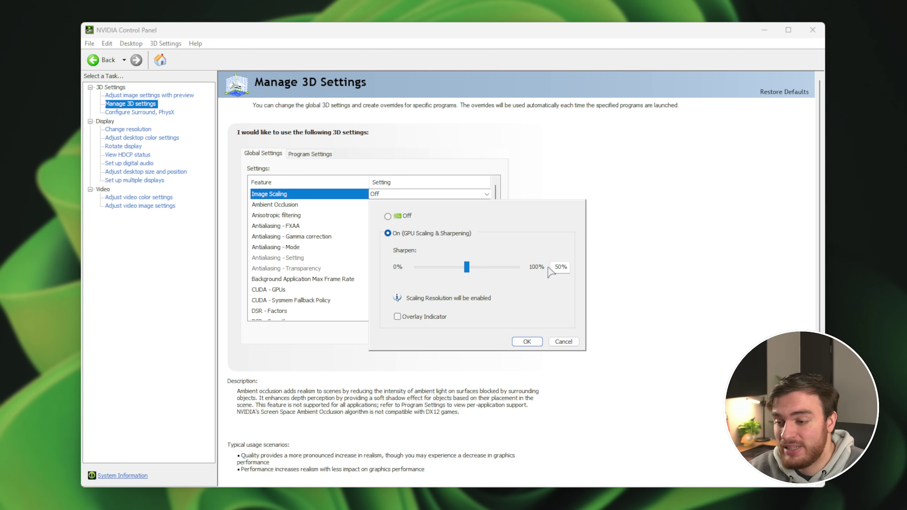
click(421, 319)
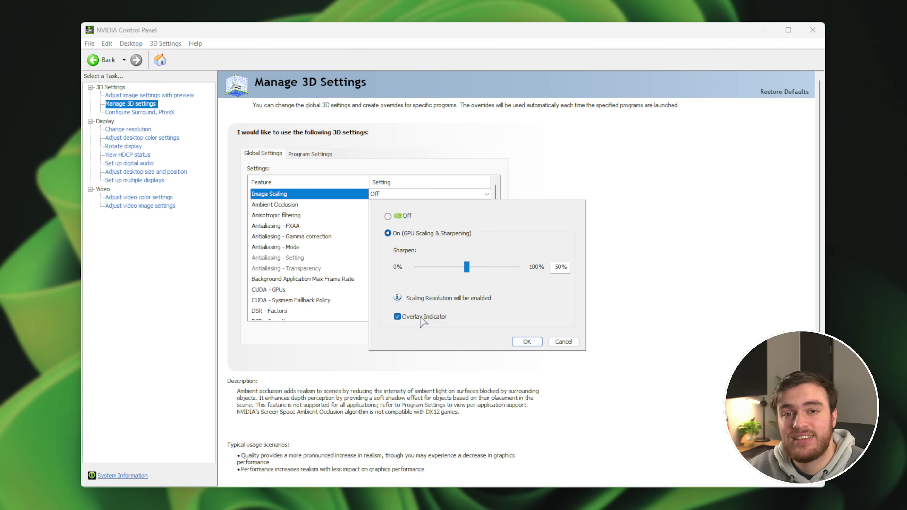
click(422, 317)
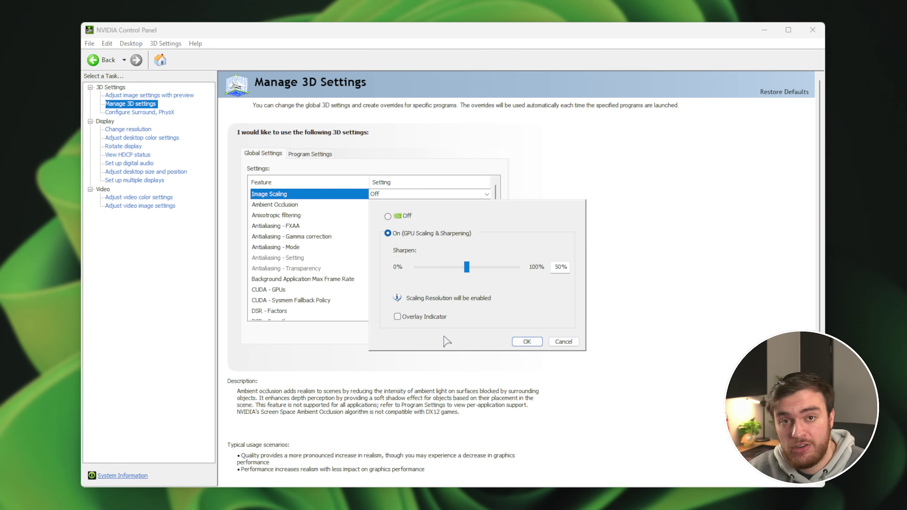
click(523, 342)
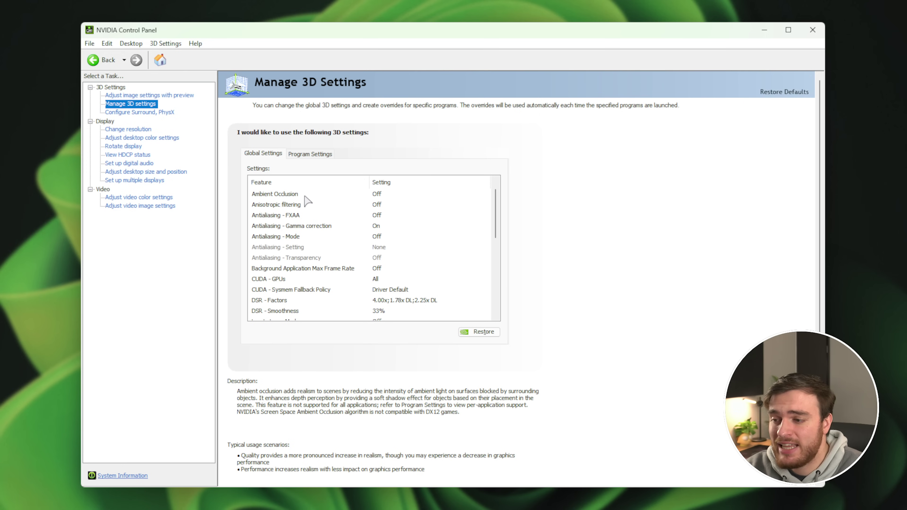
Keep Ambient Occlusion Off and review the Anisotropic filtering and Antialiasing FXAA, Gamma correction and Mode settings.
click(338, 197)
click(386, 194)
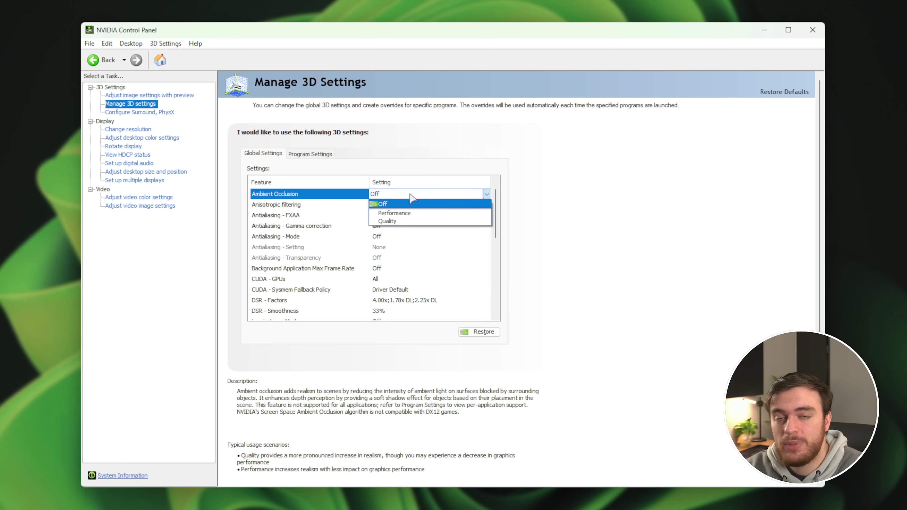
click(444, 196)
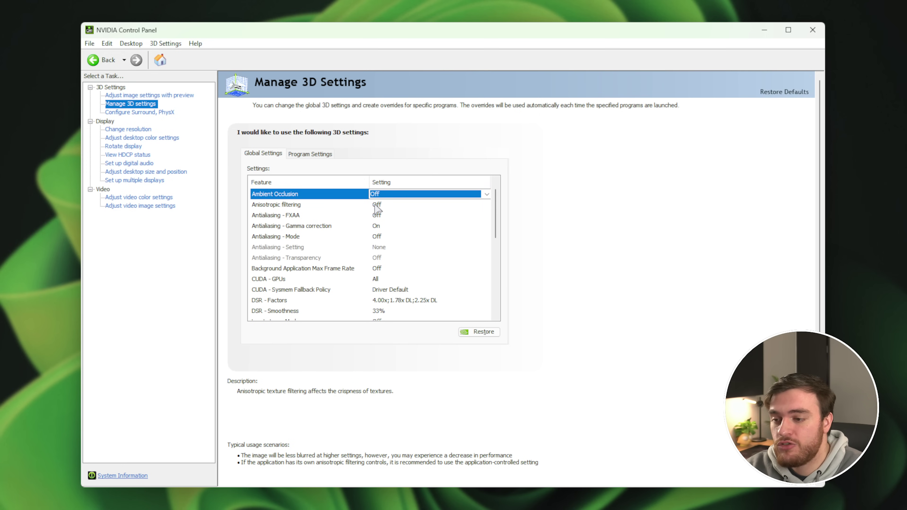
click(393, 209)
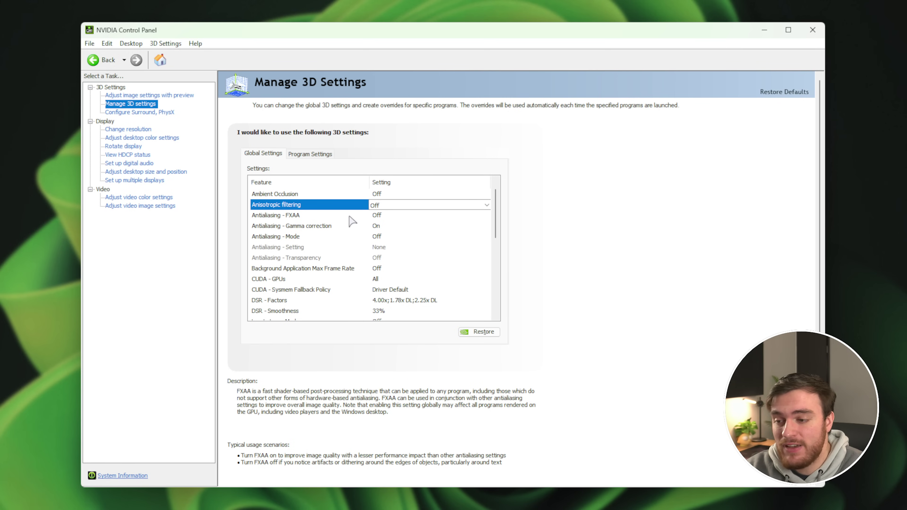
click(388, 217)
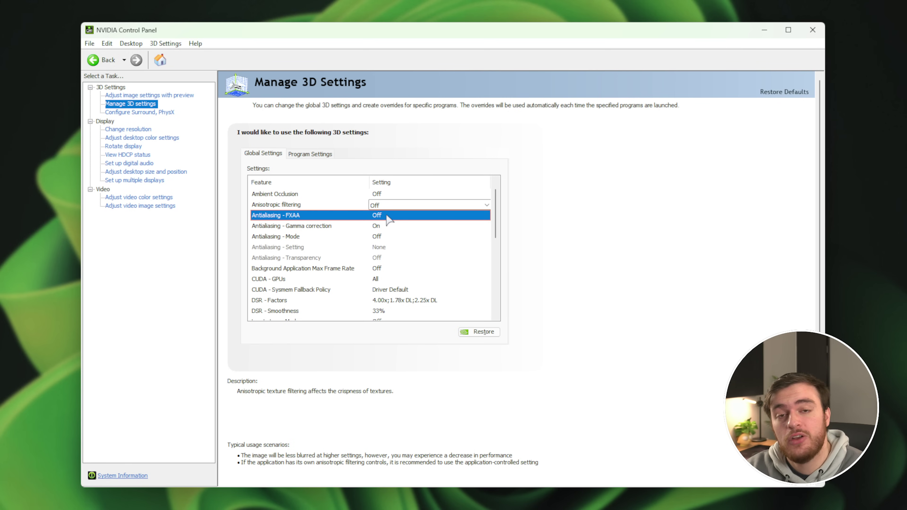
click(396, 231)
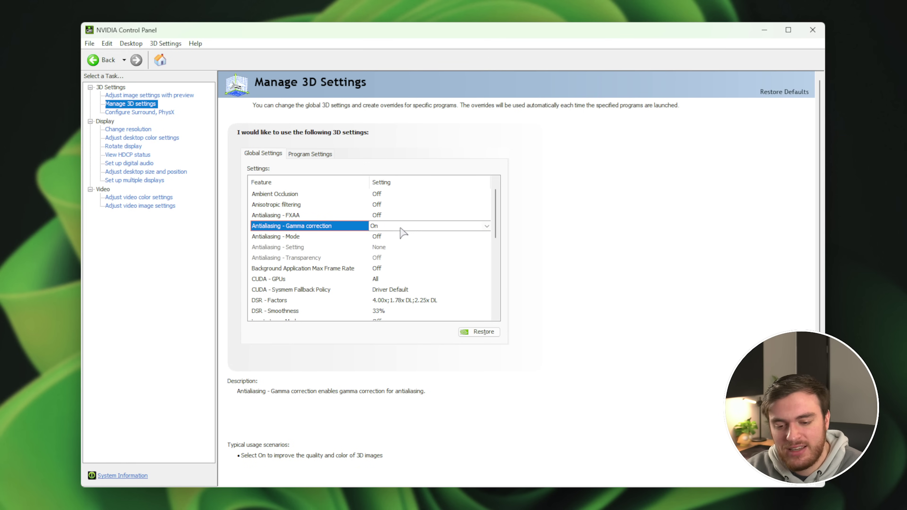
click(316, 237)
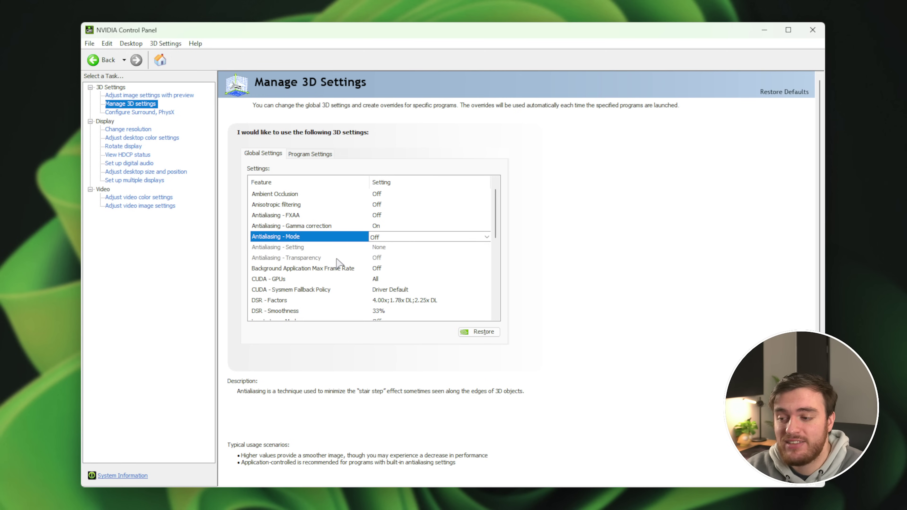
key(Down)
key(Down)
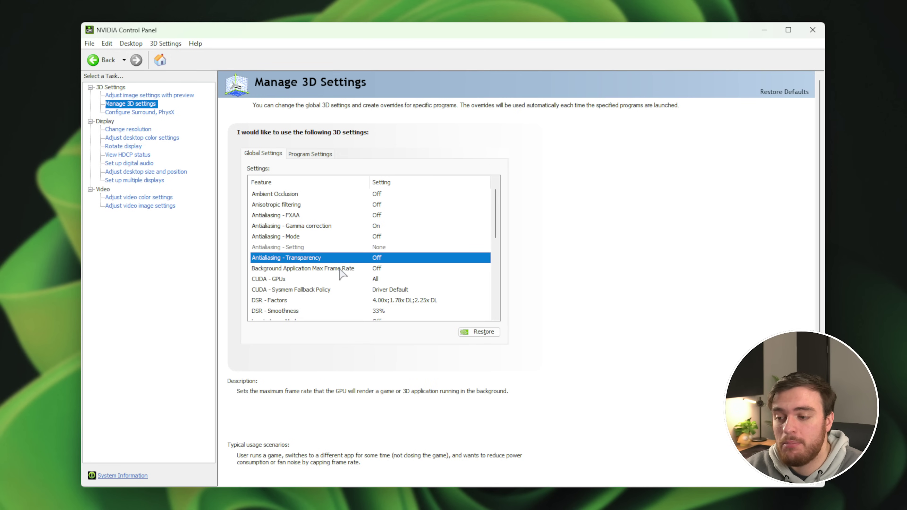
Open the Background Application Max Frame Rate options.
click(339, 269)
drag(500, 225, 495, 254)
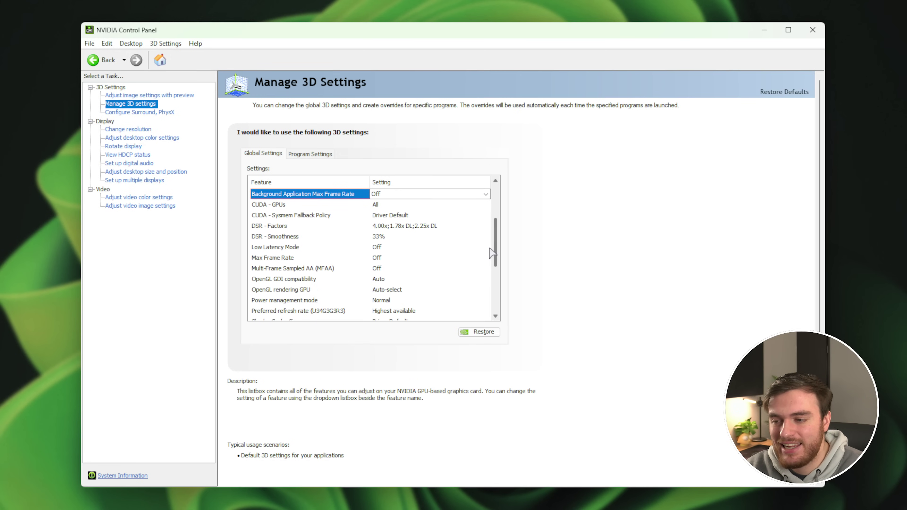
click(426, 192)
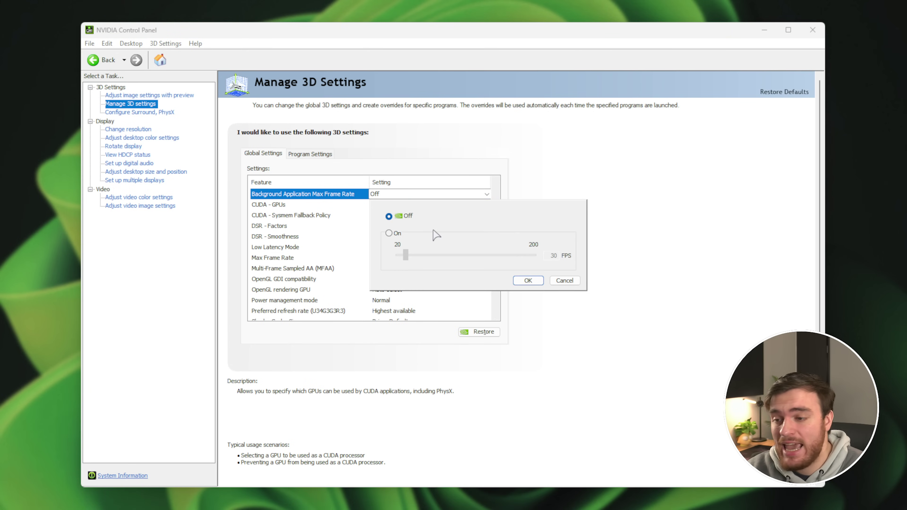
Try the background frame-rate cap at 30 FPS, then set it back to Off and confirm.
click(390, 234)
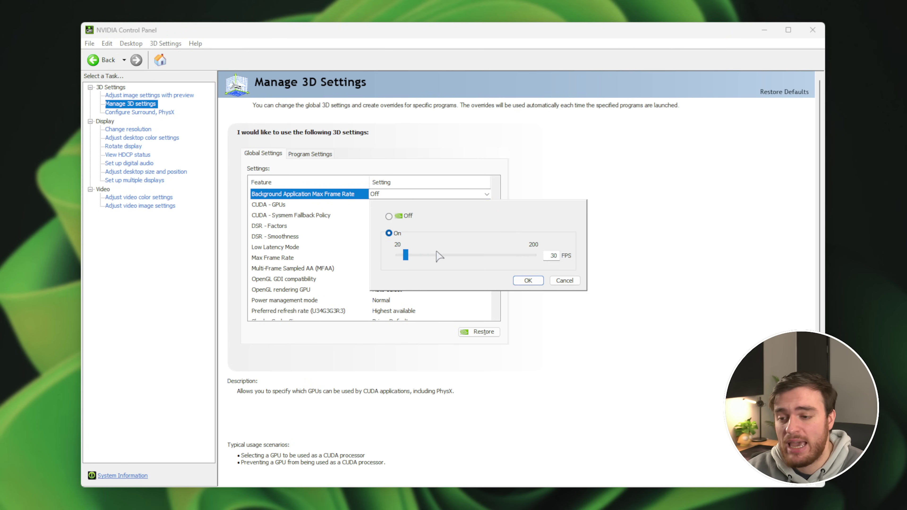
click(559, 256)
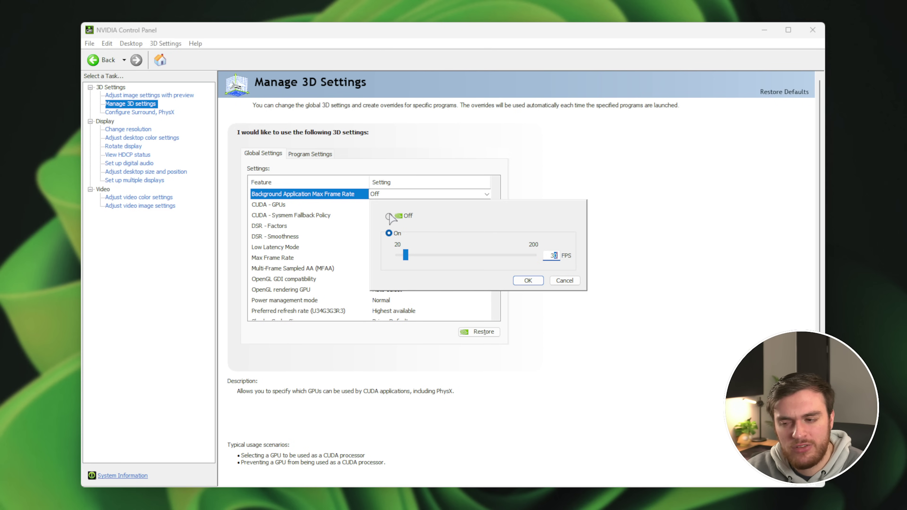
click(390, 216)
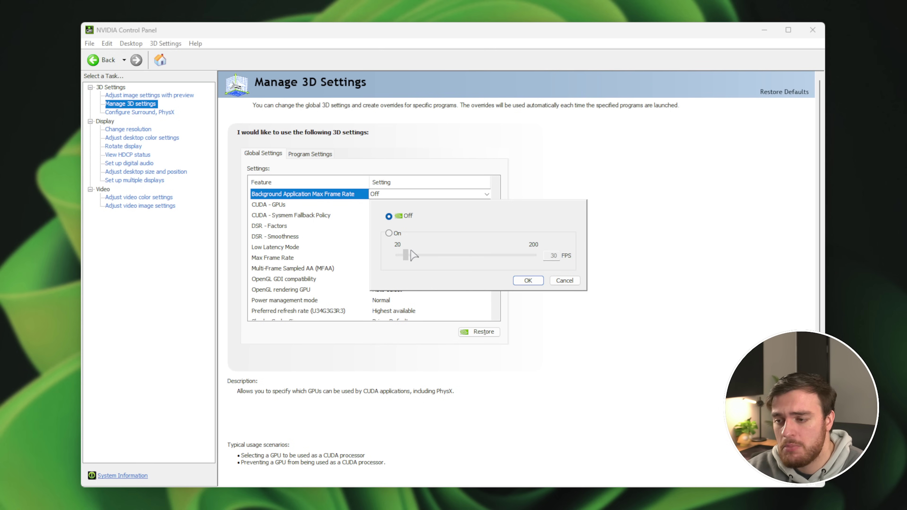
click(528, 281)
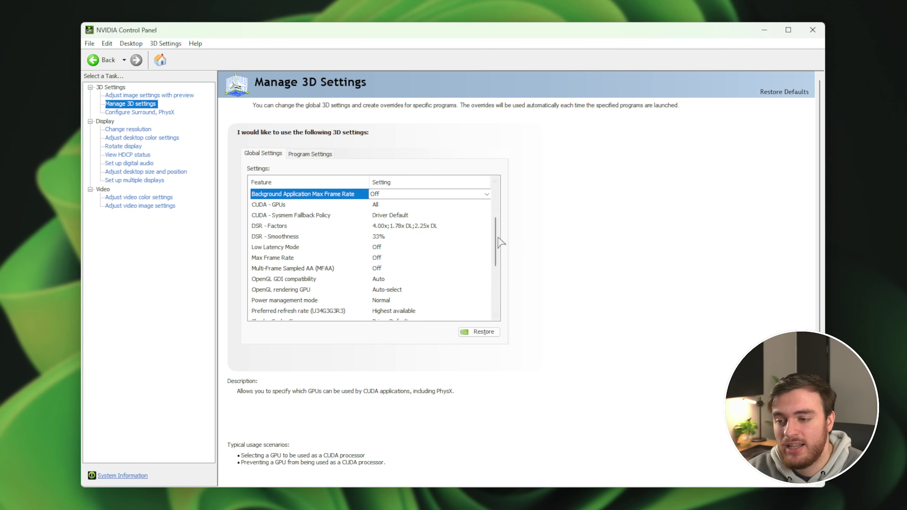
Keep CUDA - Sysmem Fallback Policy at Driver Default, then select the DSR - Factors setting.
scroll(410, 198, down, 1)
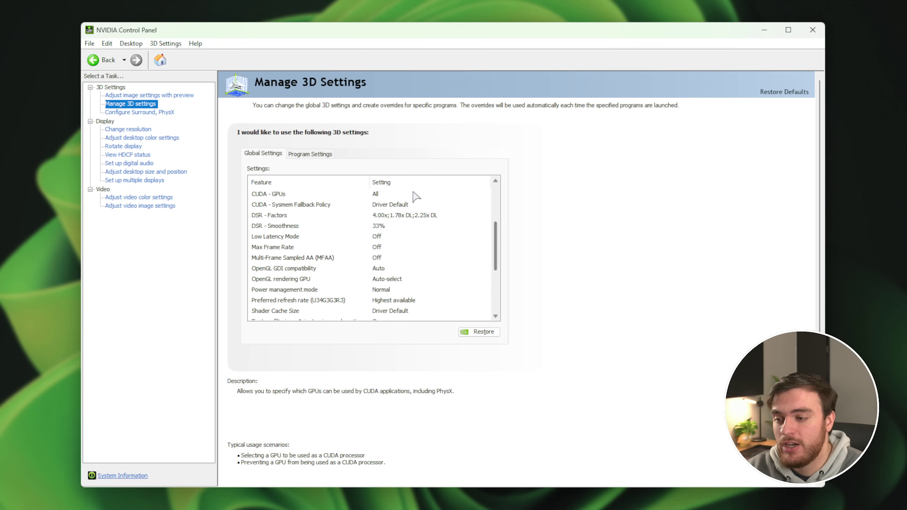
click(399, 196)
click(340, 206)
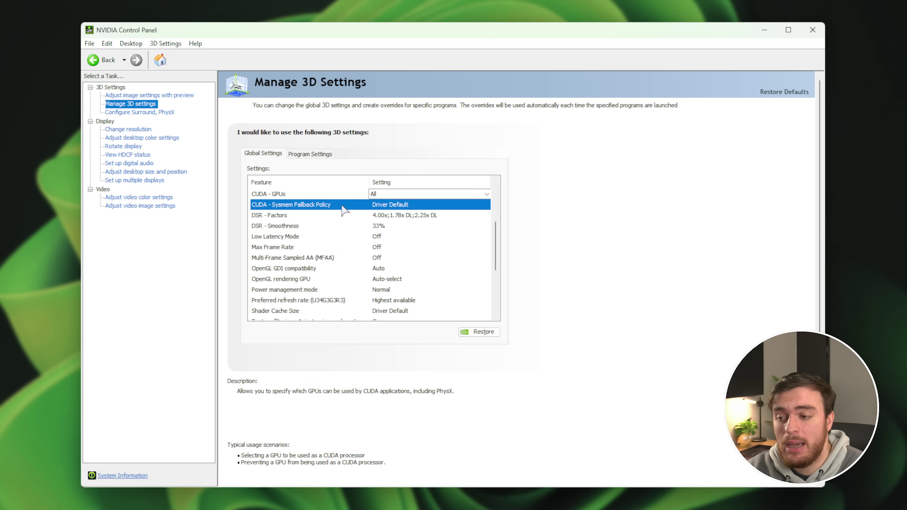
click(397, 206)
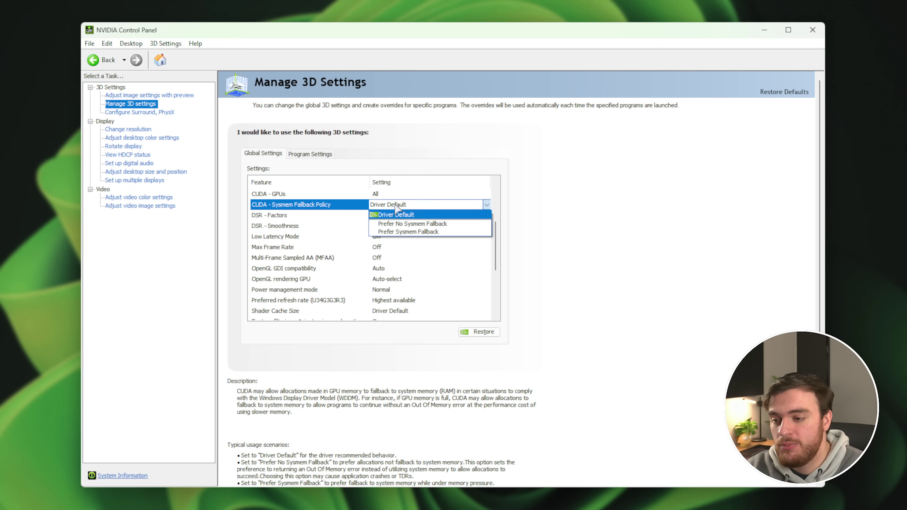
click(441, 204)
scroll(499, 246, down, 2)
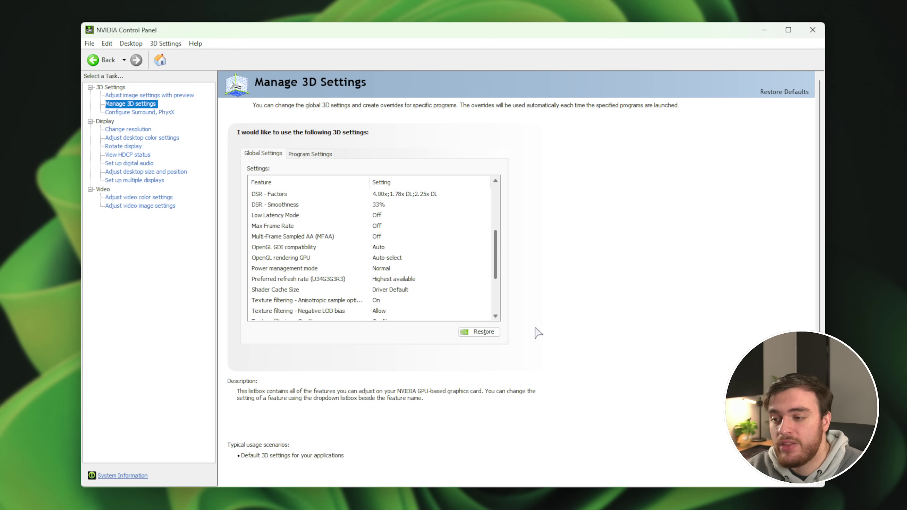
click(338, 197)
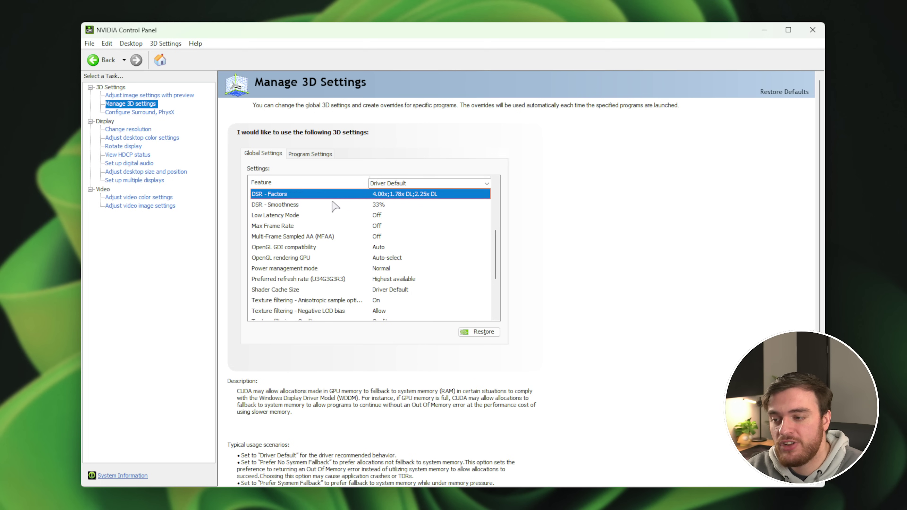
Review the DSR factor list, including 4.00x (3840 x 2160), and cancel without changes.
click(392, 193)
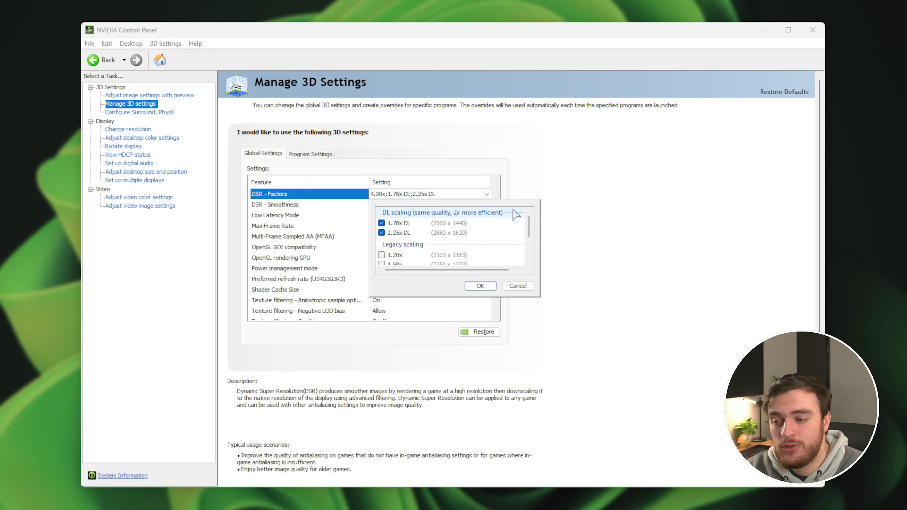
scroll(464, 246, down, 3)
scroll(463, 251, up, 3)
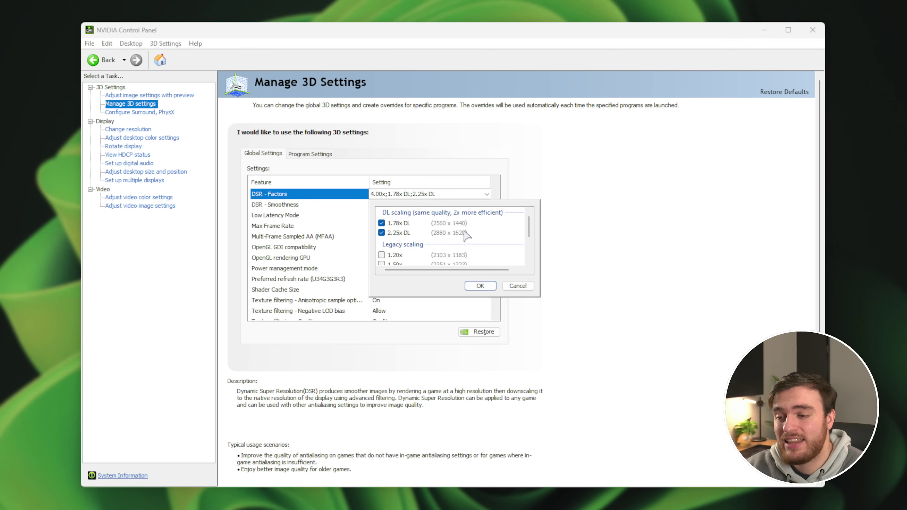
scroll(442, 233, down, 2)
click(453, 259)
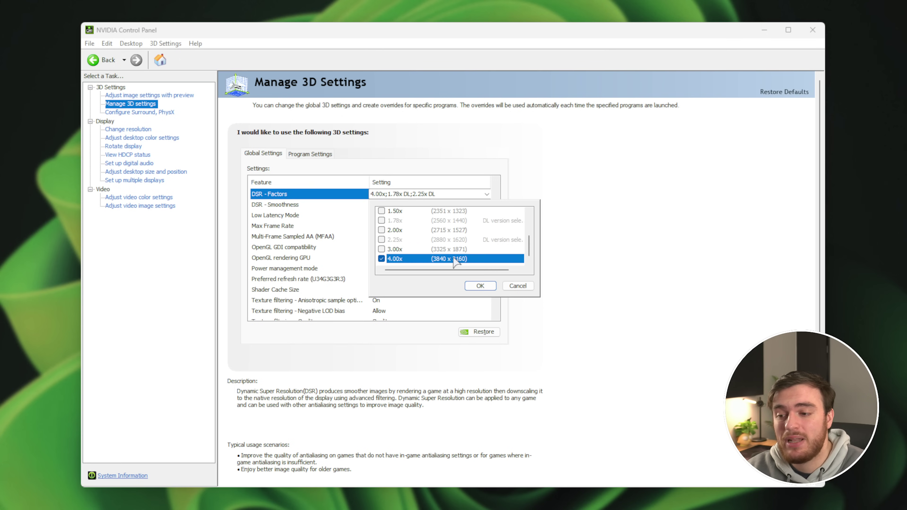
click(520, 288)
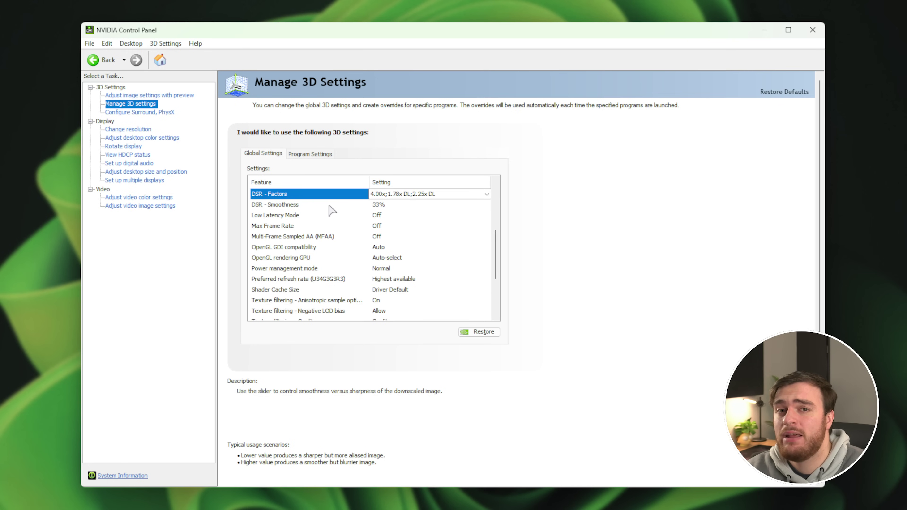
Open the DSR - Smoothness slider and close it leaving 33%.
click(405, 206)
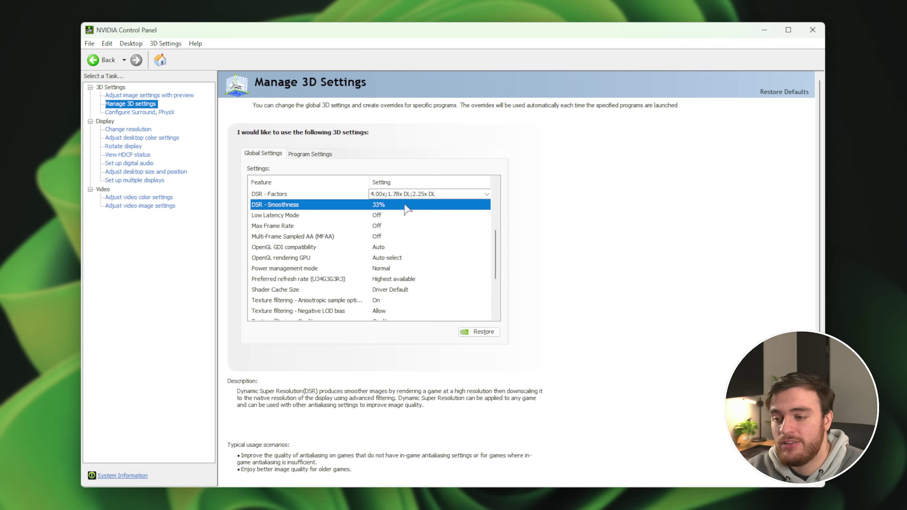
click(406, 206)
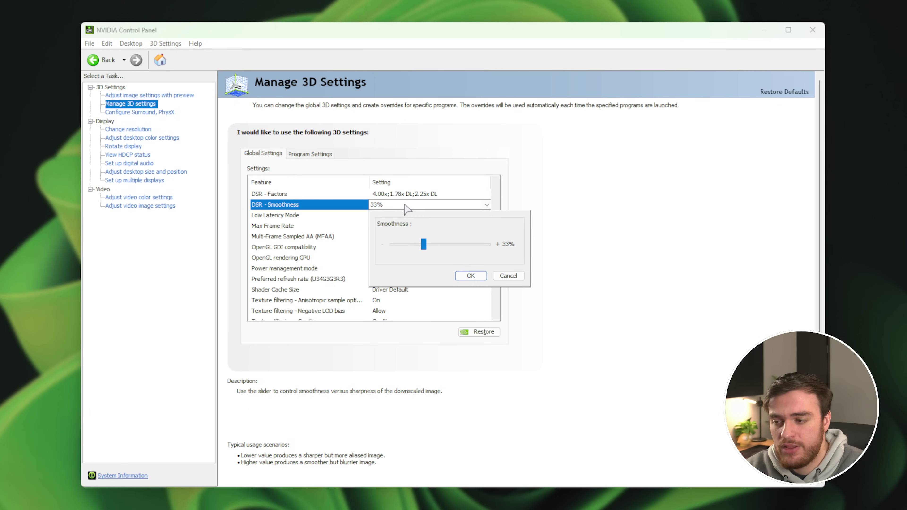
click(405, 206)
Choose On for Low Latency Mode, leaving Max Frame Rate and MFAA Off.
click(326, 214)
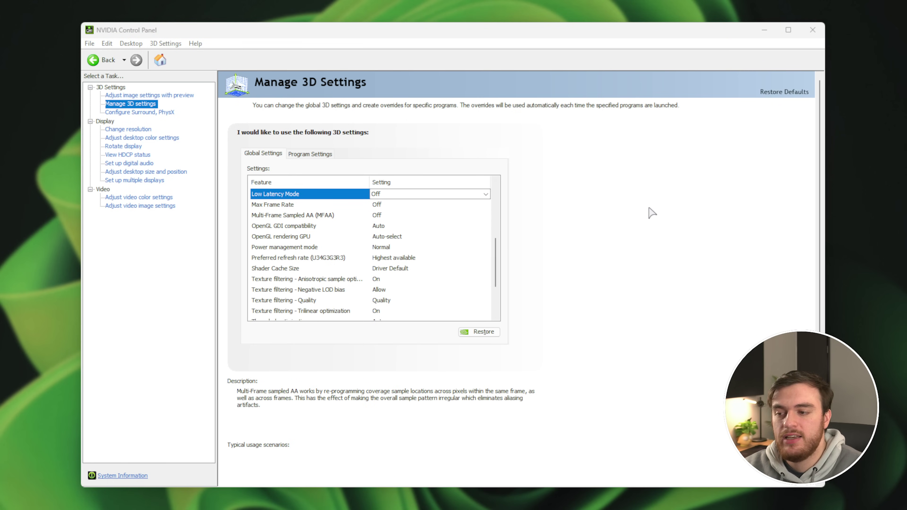
click(407, 196)
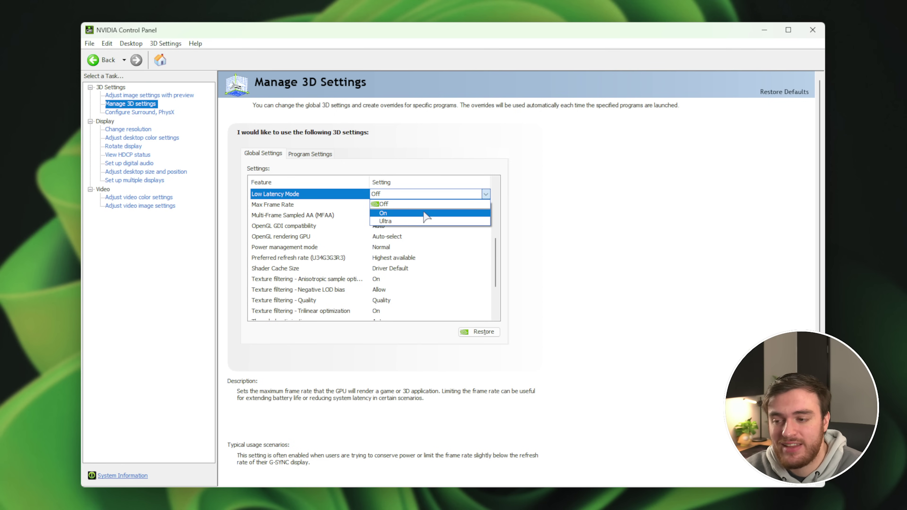
click(426, 213)
click(393, 312)
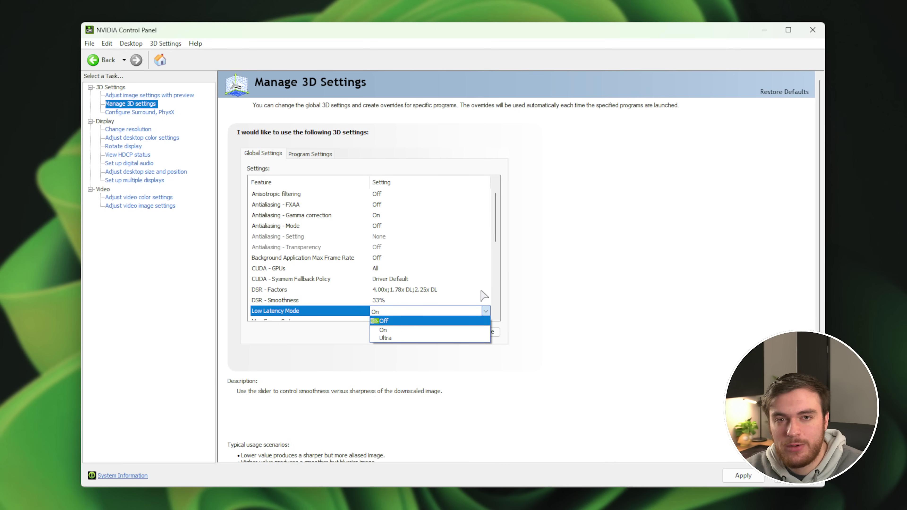
click(508, 224)
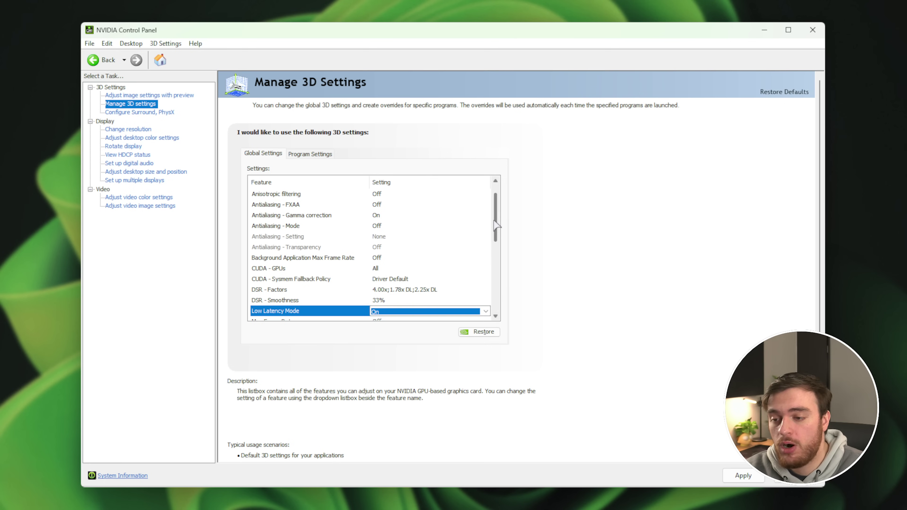
drag(501, 225, 510, 267)
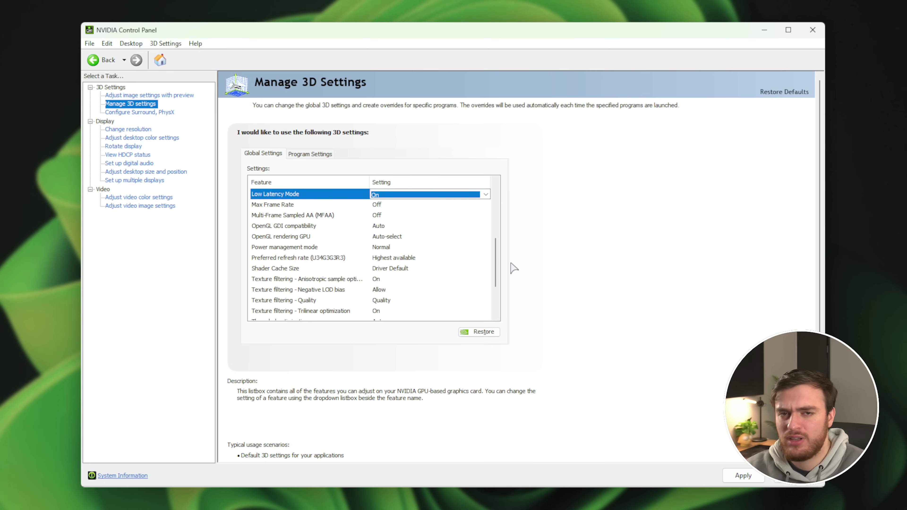
click(339, 206)
click(388, 205)
click(379, 205)
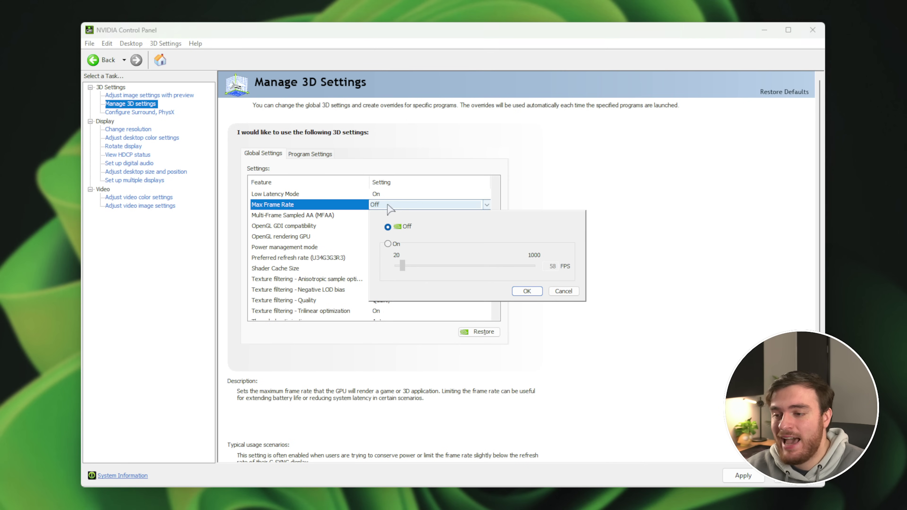
click(442, 206)
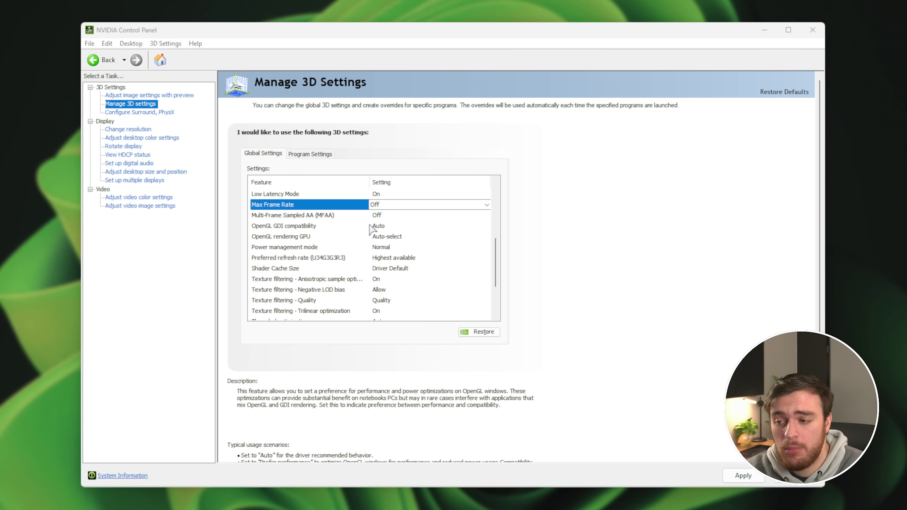
scroll(492, 248, down, 1)
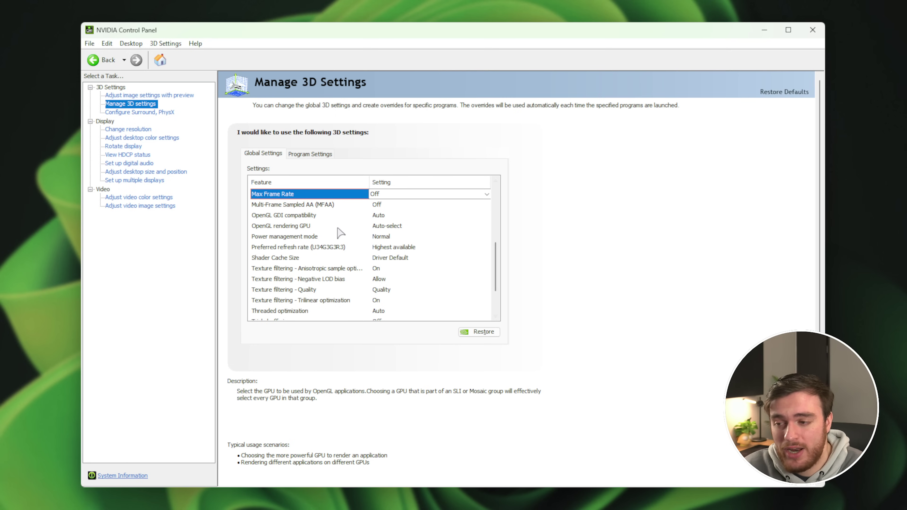
mouse_move(334, 215)
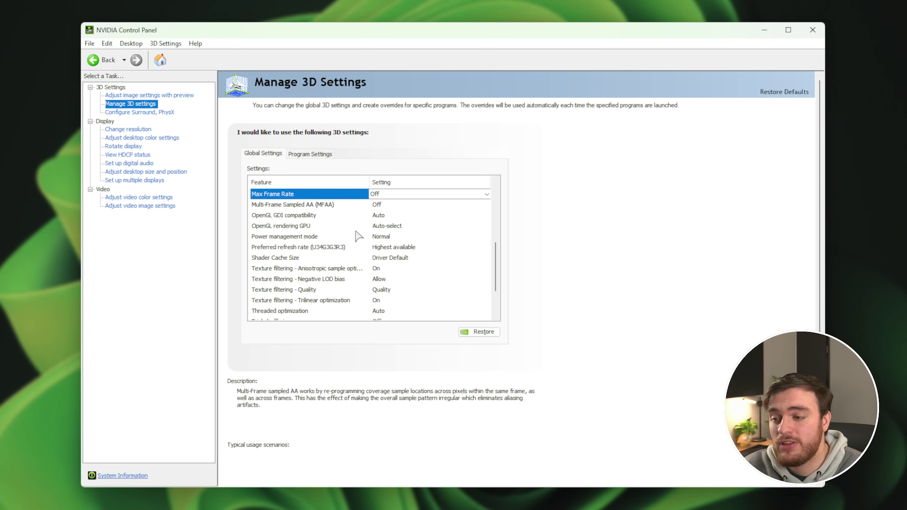
Keep OpenGL GDI compatibility at Auto.
key(Down)
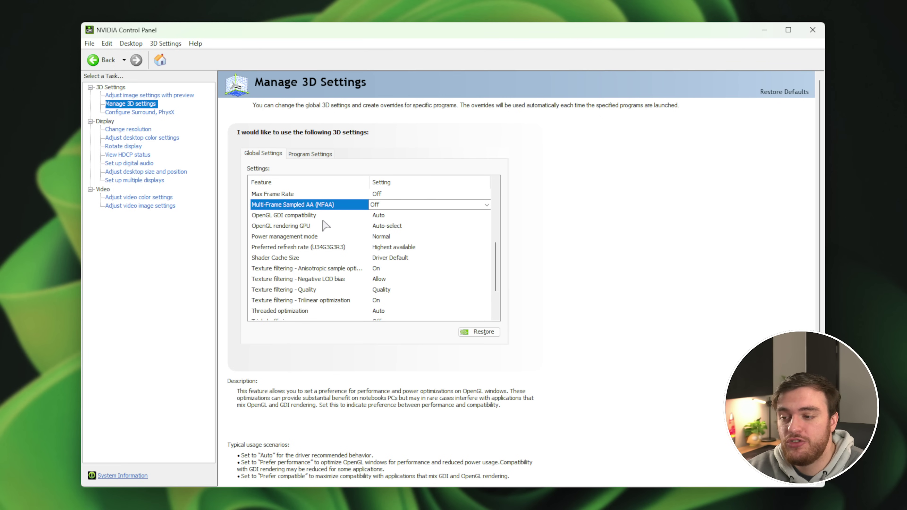
click(324, 218)
click(392, 215)
click(389, 216)
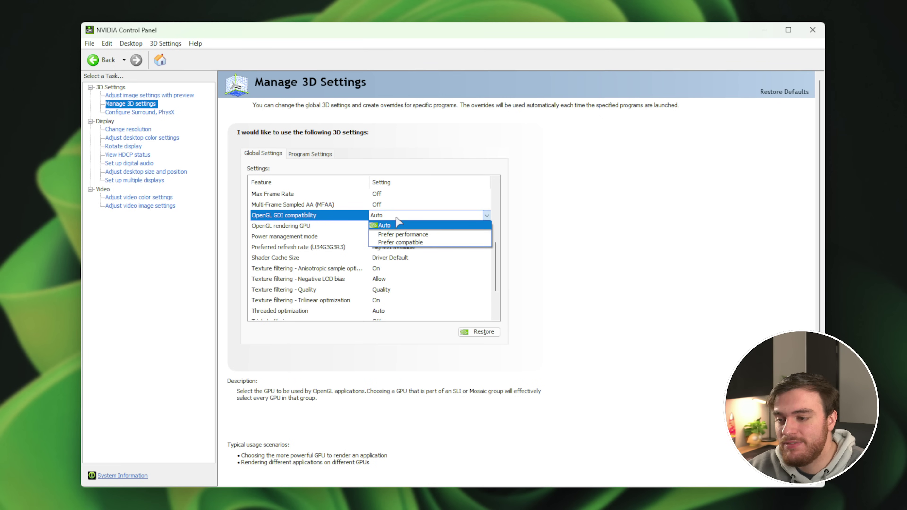
click(353, 227)
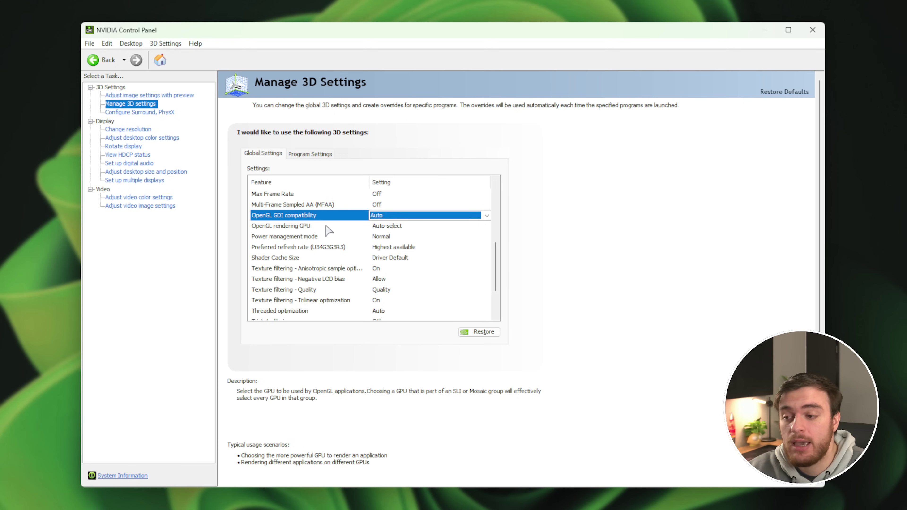
Set the OpenGL rendering GPU to NVIDIA GeForce RTX 3080 Ti.
click(379, 226)
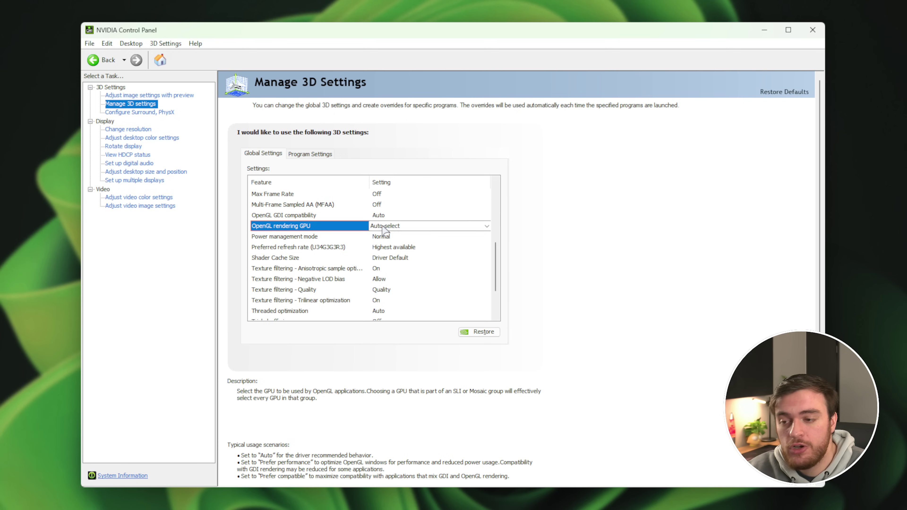
click(382, 226)
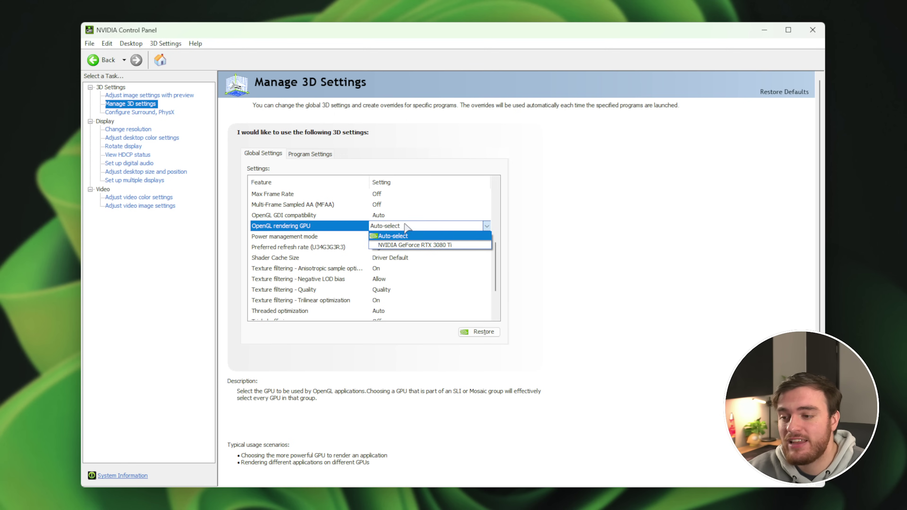
click(431, 246)
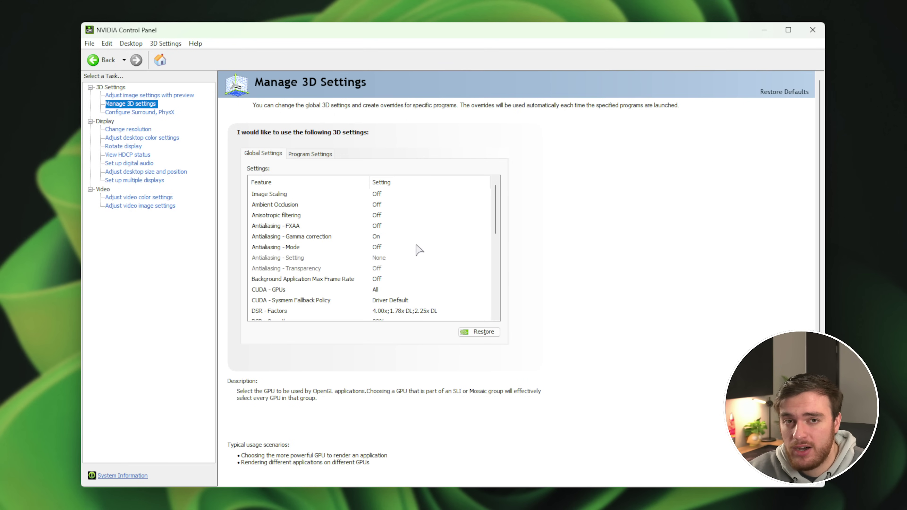
scroll(496, 273, down, 5)
scroll(326, 201, down, 1)
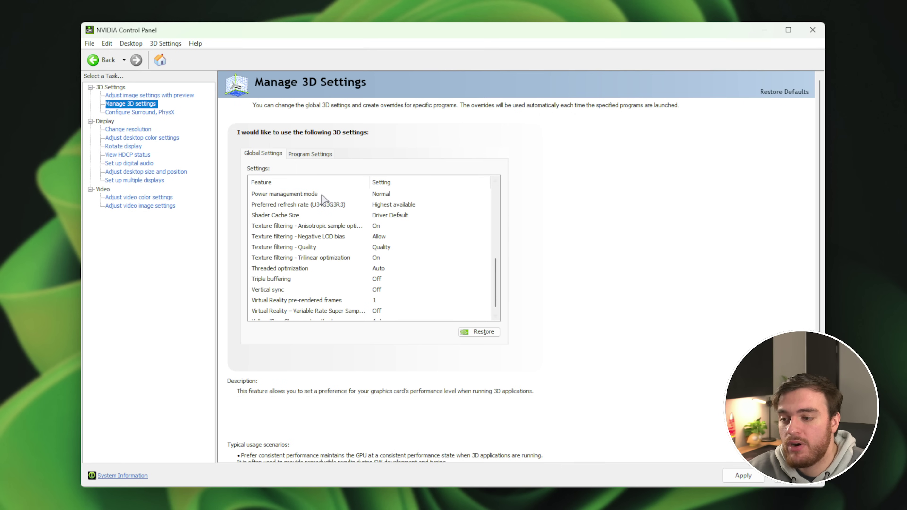
click(387, 195)
click(391, 196)
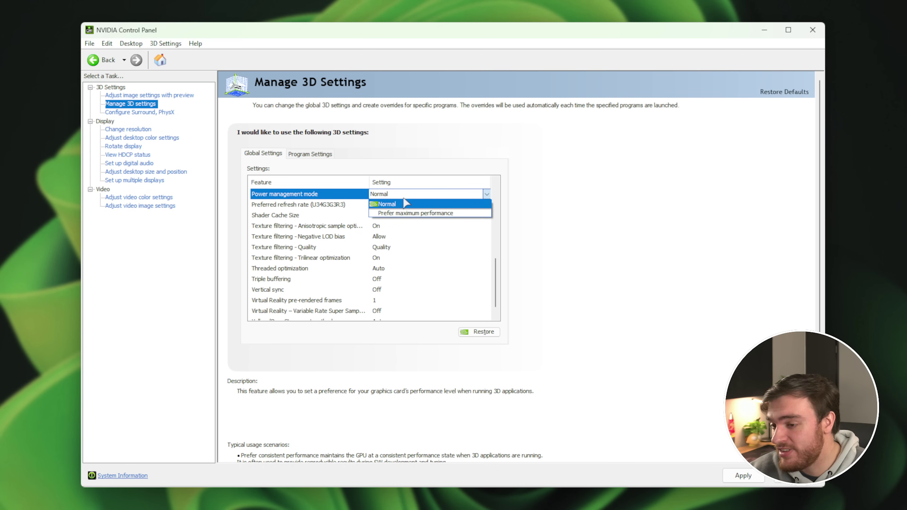
click(388, 205)
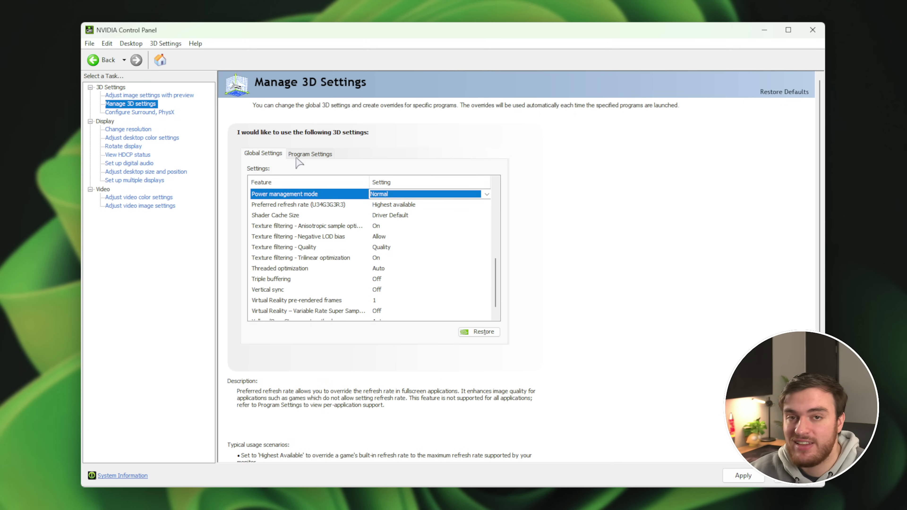
click(316, 205)
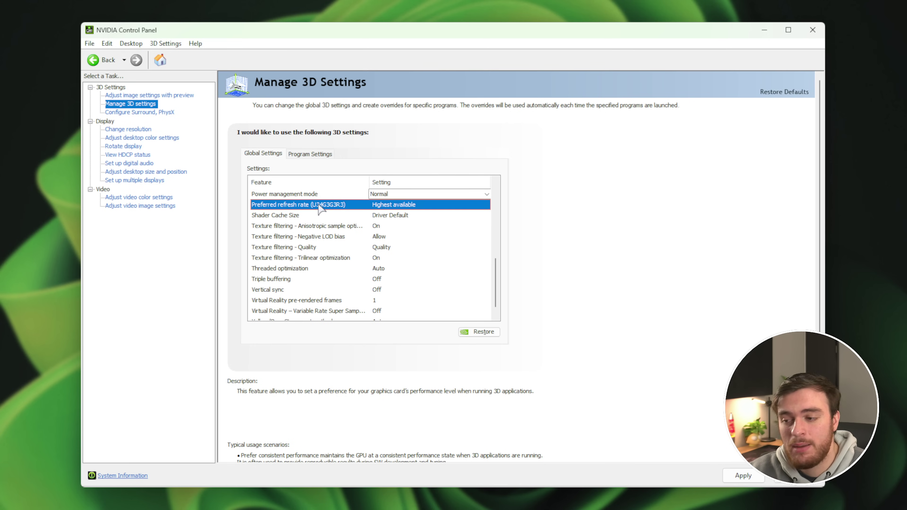
click(382, 206)
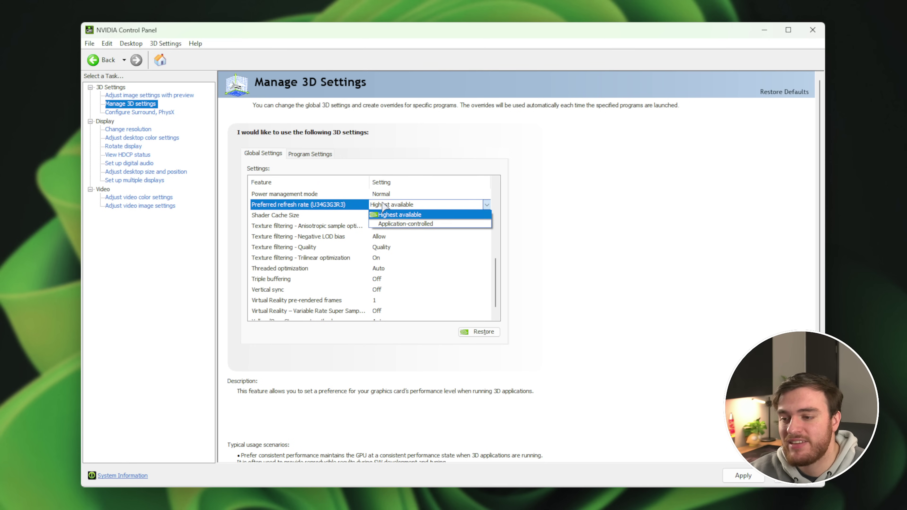
Check free space on Local Disk (C:) in File Explorer, then reopen the Shader Cache Size options.
click(388, 215)
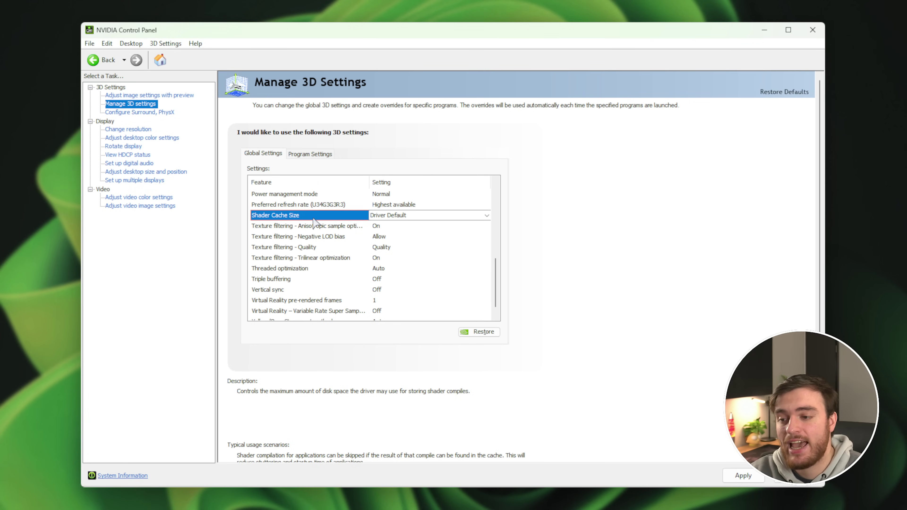
click(400, 215)
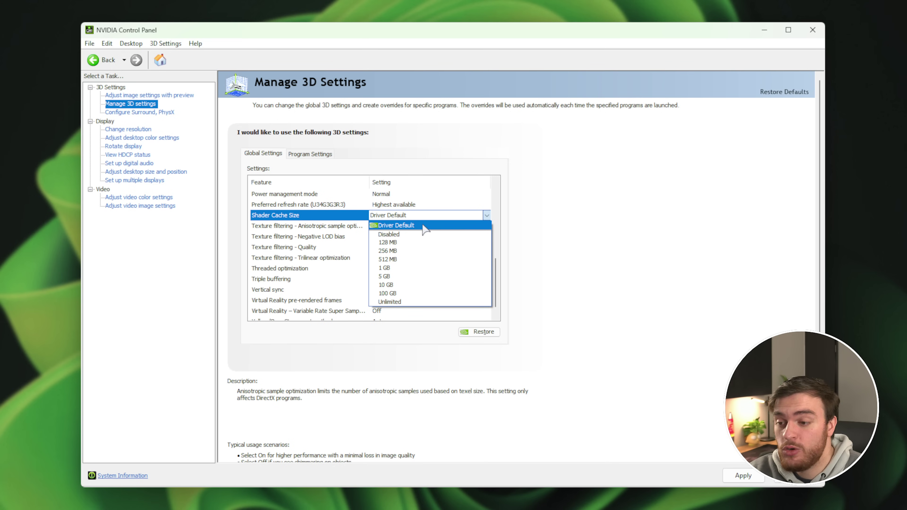
key(super+e)
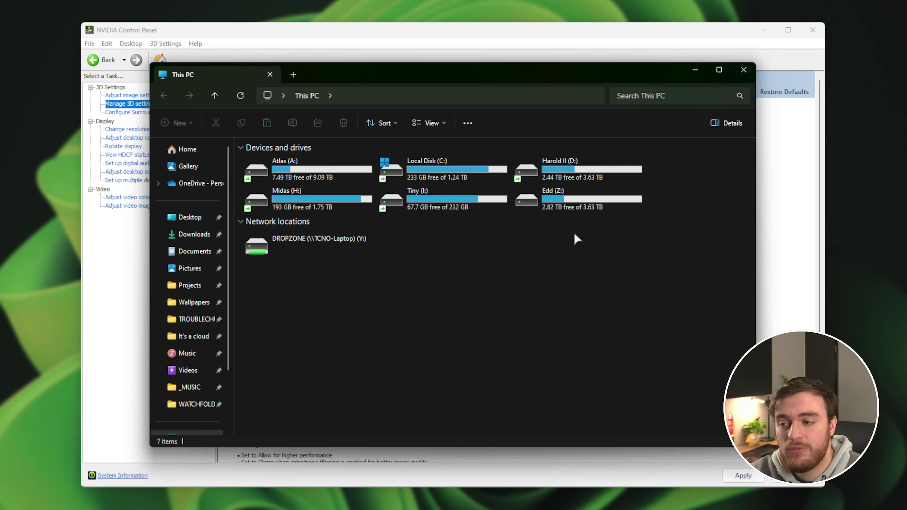
double_click(447, 169)
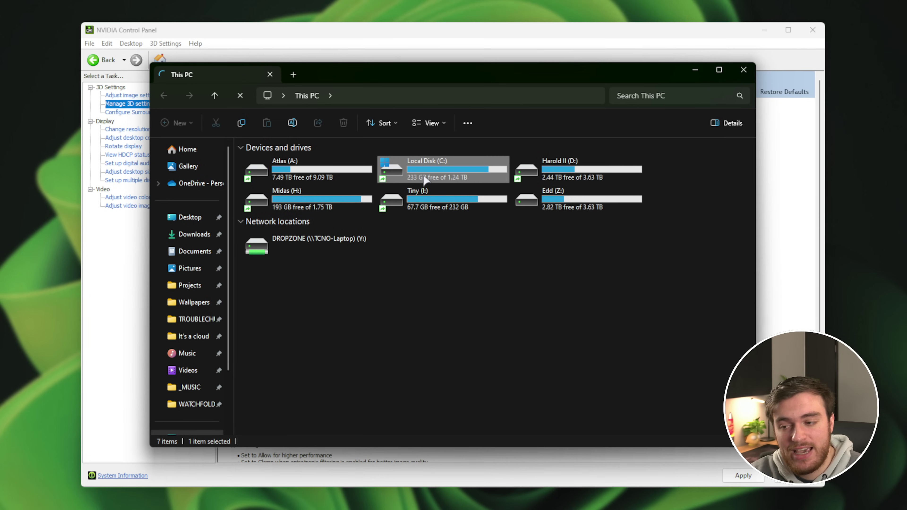
click(743, 70)
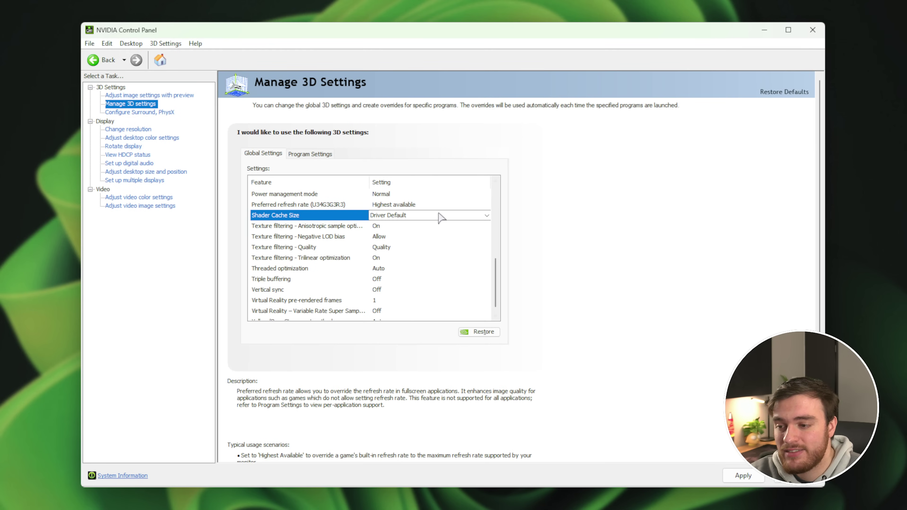
click(435, 216)
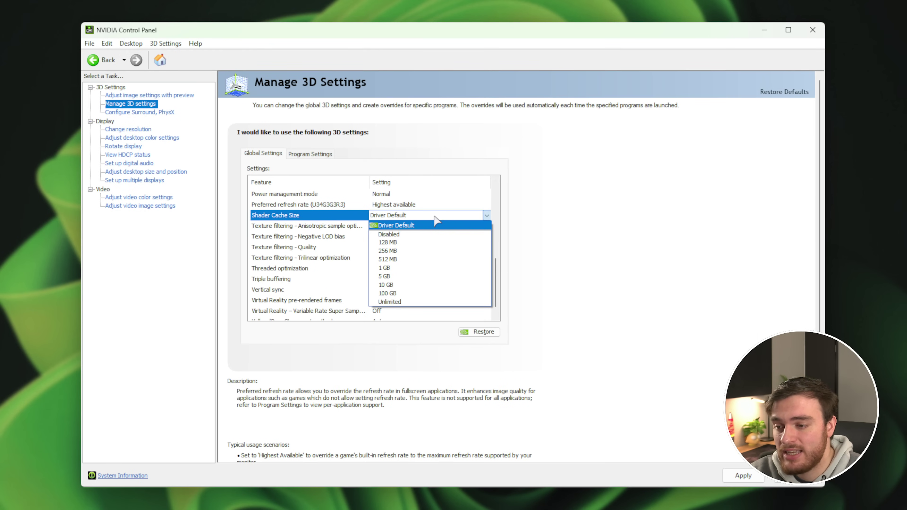
Set Shader Cache Size to 100 GB and Texture filtering - Anisotropic sample optimization to Off.
click(420, 294)
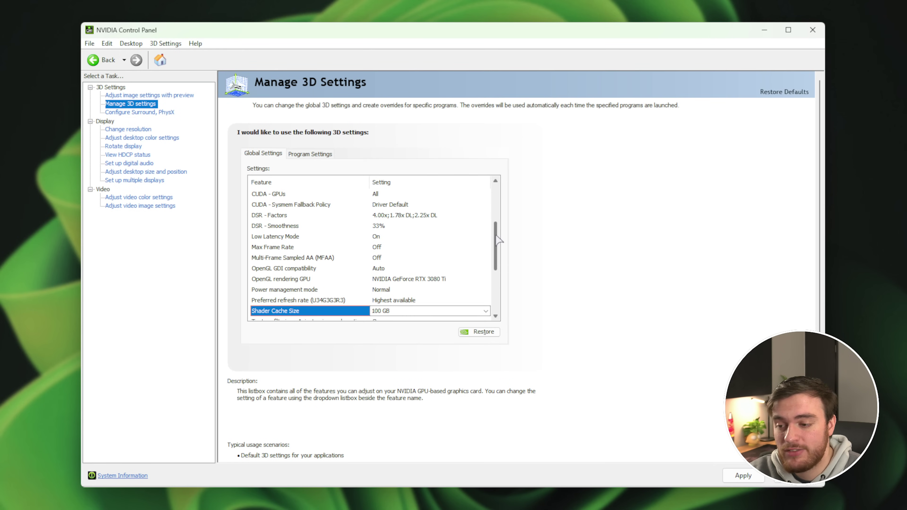
drag(497, 238, 482, 304)
click(345, 217)
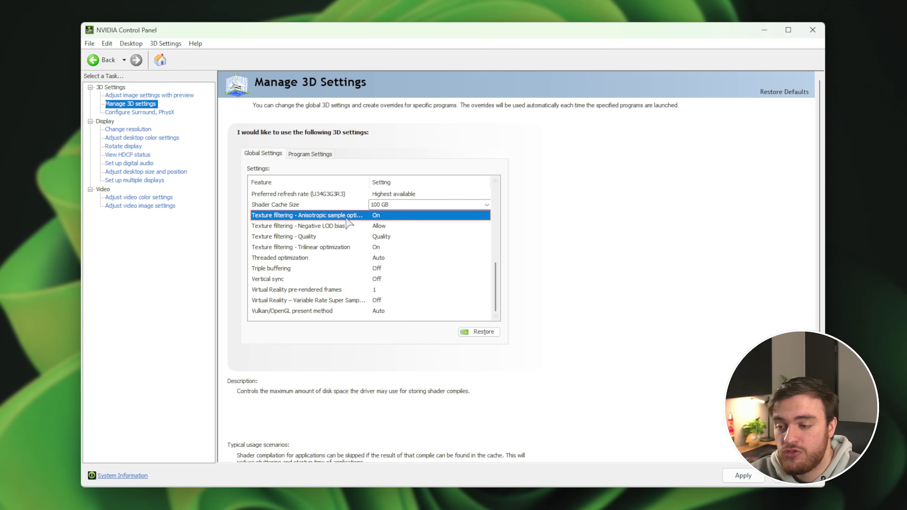
click(388, 216)
click(389, 226)
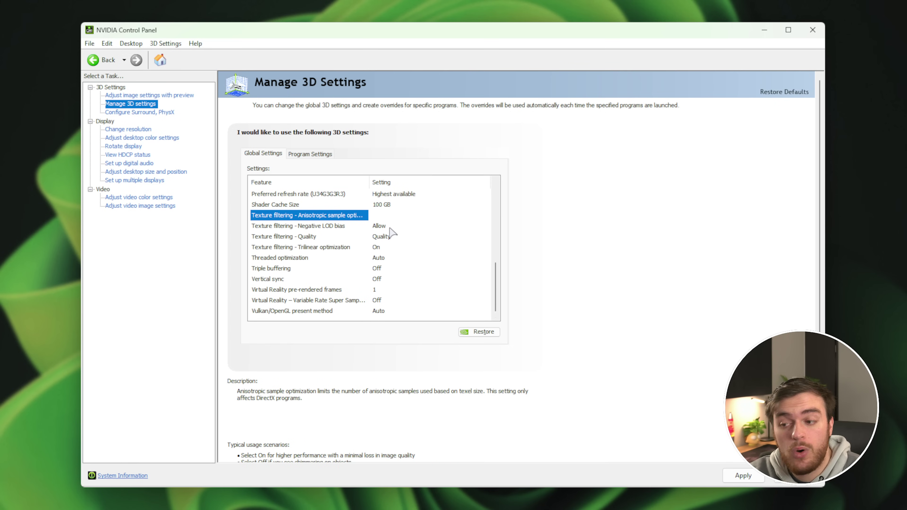
Leave Negative LOD bias at Allow and Texture filtering - Quality at Quality.
click(379, 229)
click(380, 228)
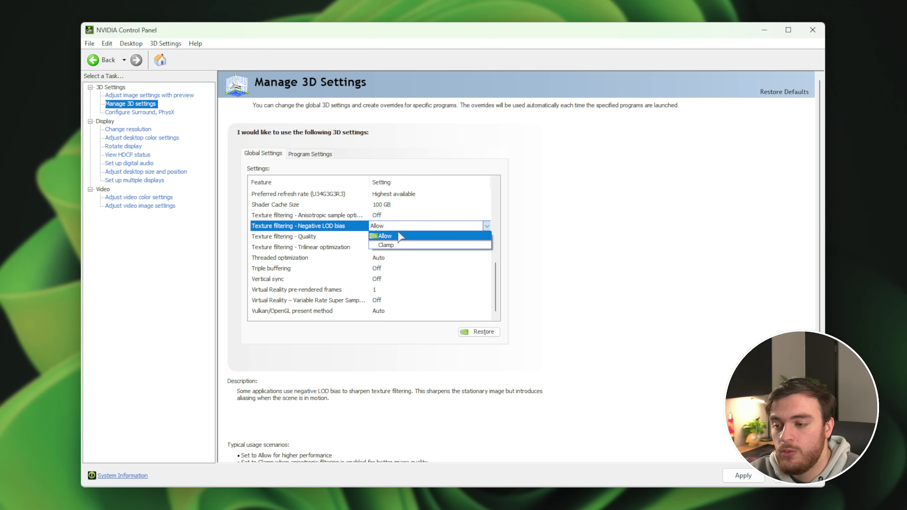
click(399, 237)
click(326, 236)
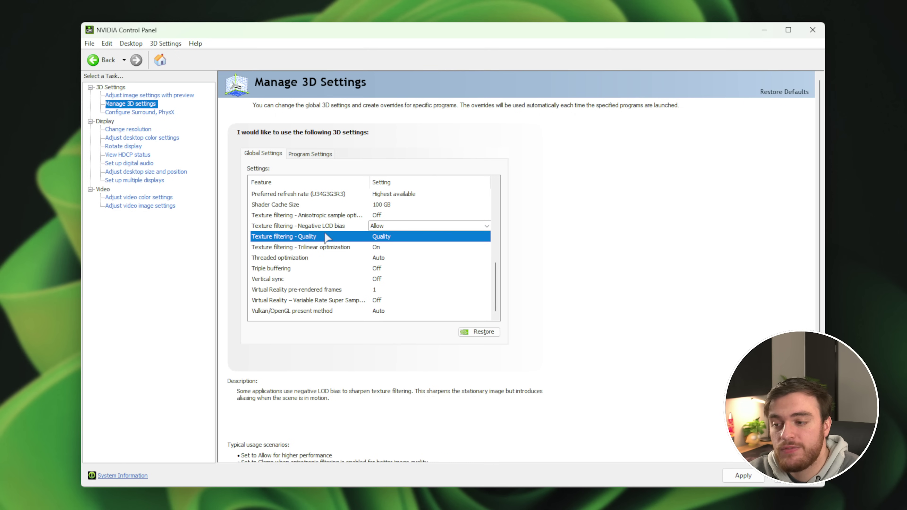
click(386, 236)
click(387, 237)
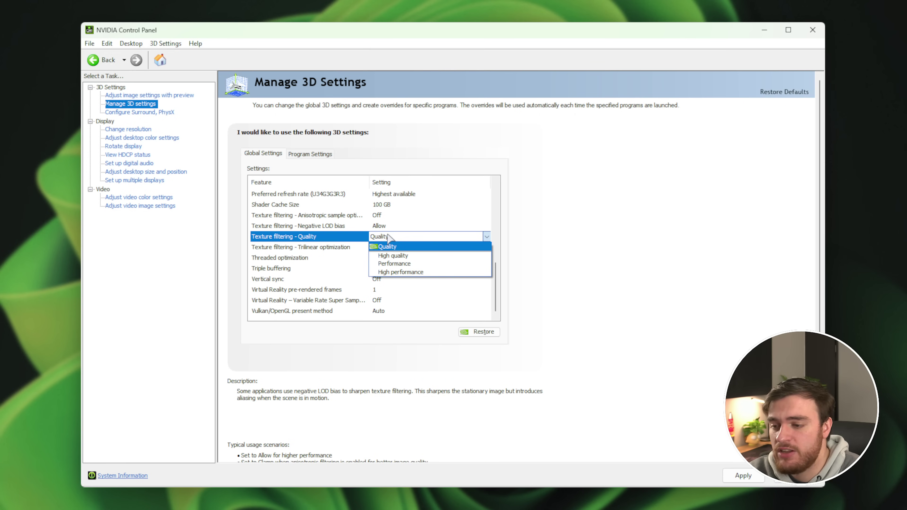
click(330, 247)
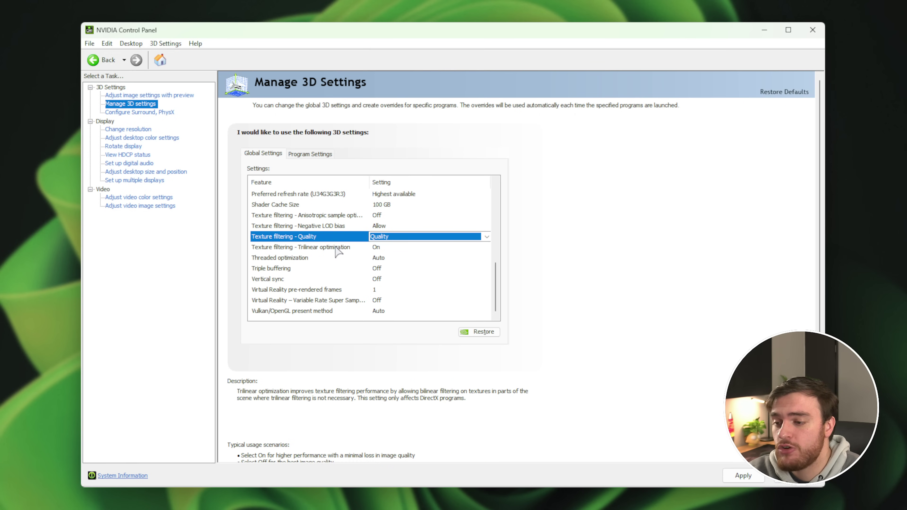
Keep Trilinear optimization On and review the Threaded optimization choices.
click(395, 248)
click(396, 247)
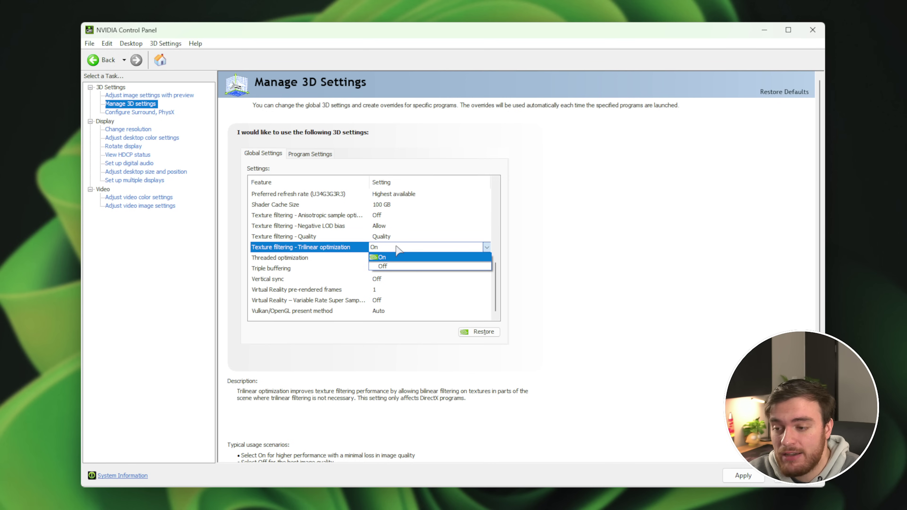
click(378, 253)
click(393, 257)
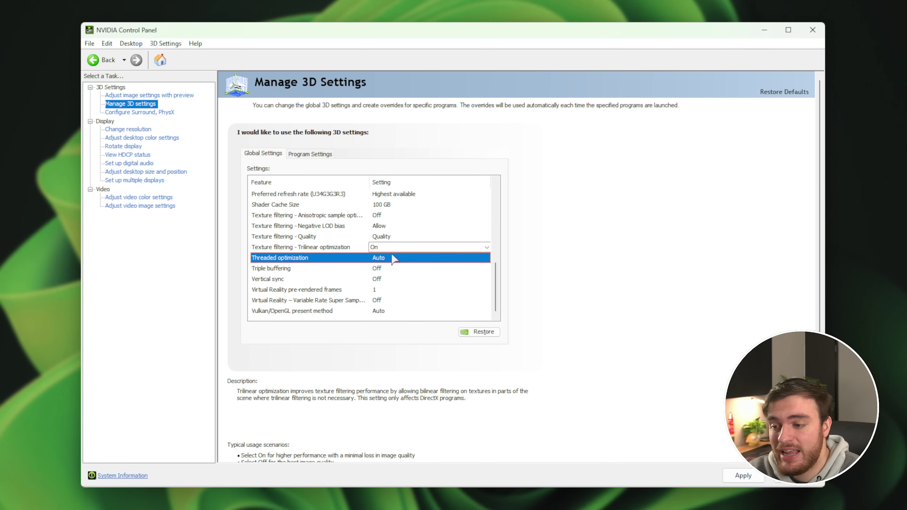
click(397, 258)
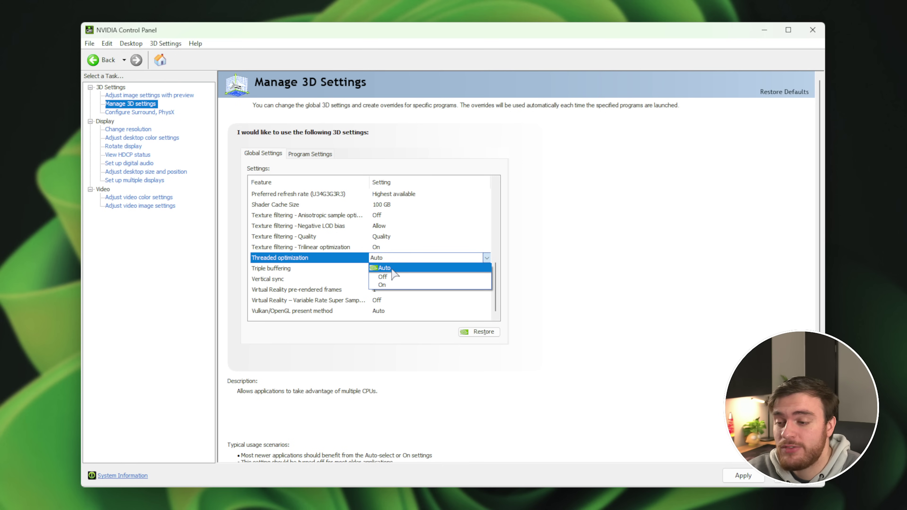
Leave Threaded optimization at Auto, Triple buffering Off and Vertical sync Off.
click(354, 258)
click(327, 268)
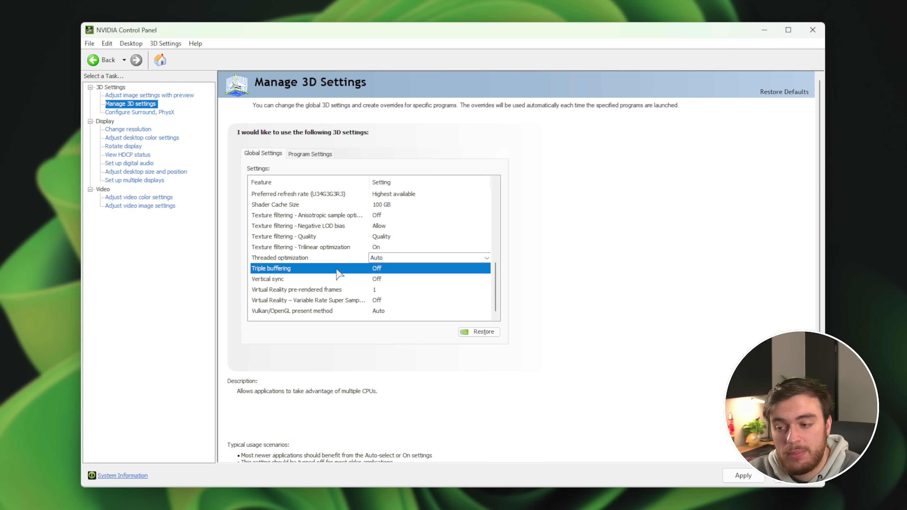
click(384, 270)
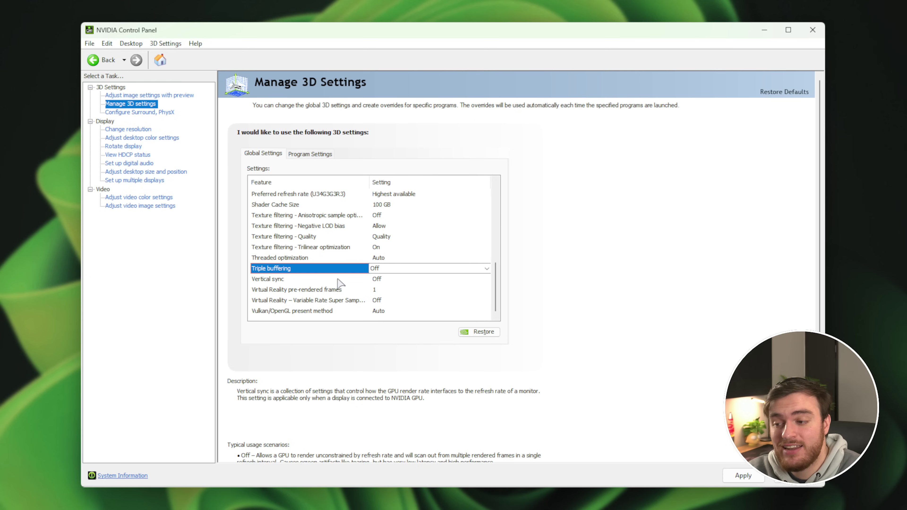
click(379, 280)
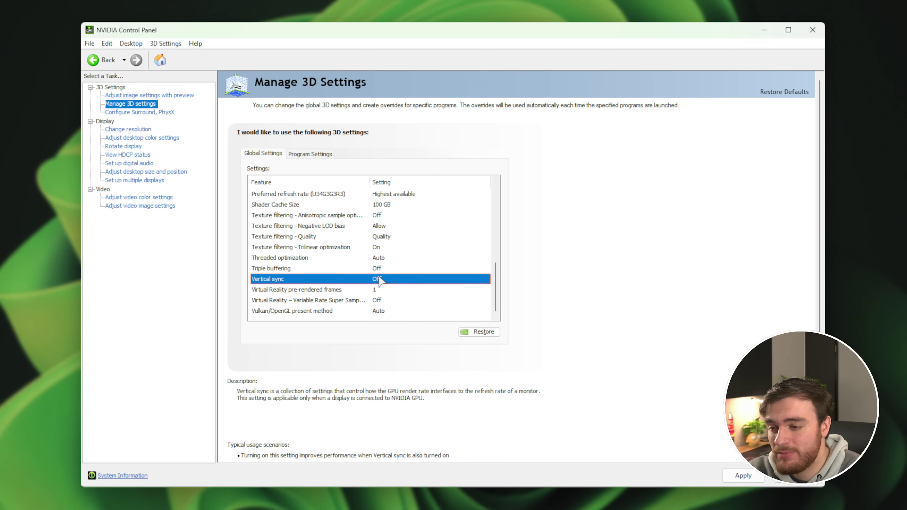
click(400, 280)
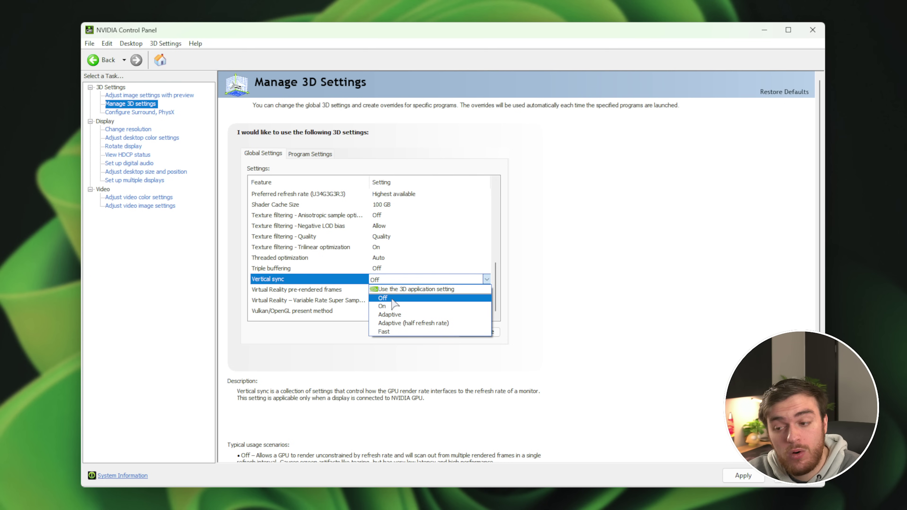
click(325, 281)
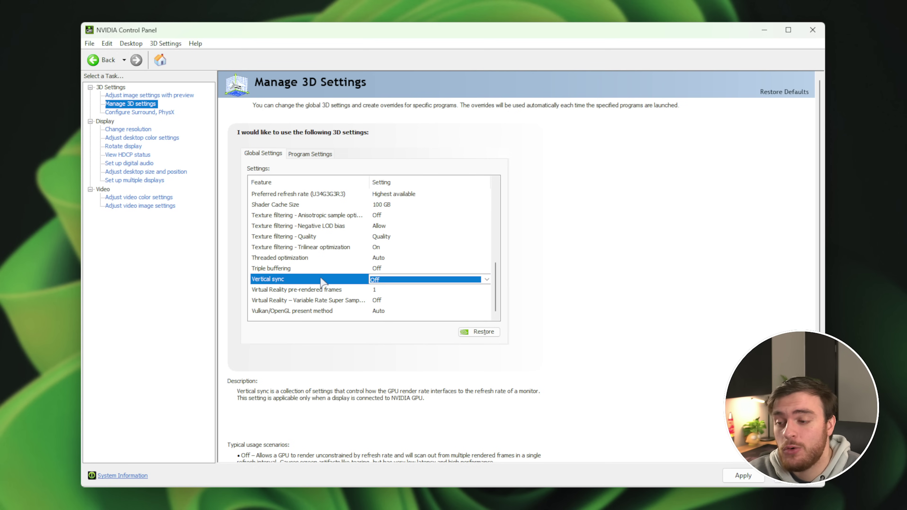
Confirm VR pre-rendered frames at 1, VRSS Off and Vulkan/OpenGL present method Auto.
click(319, 290)
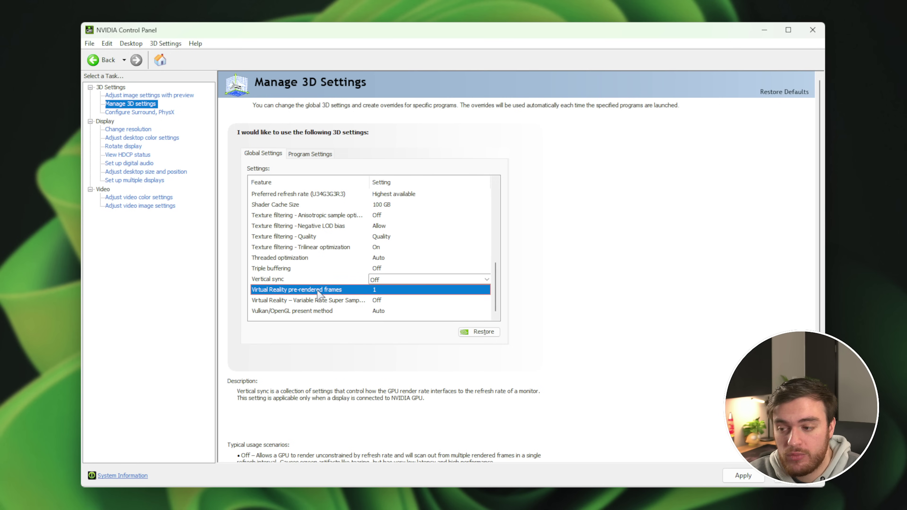
click(394, 290)
click(357, 299)
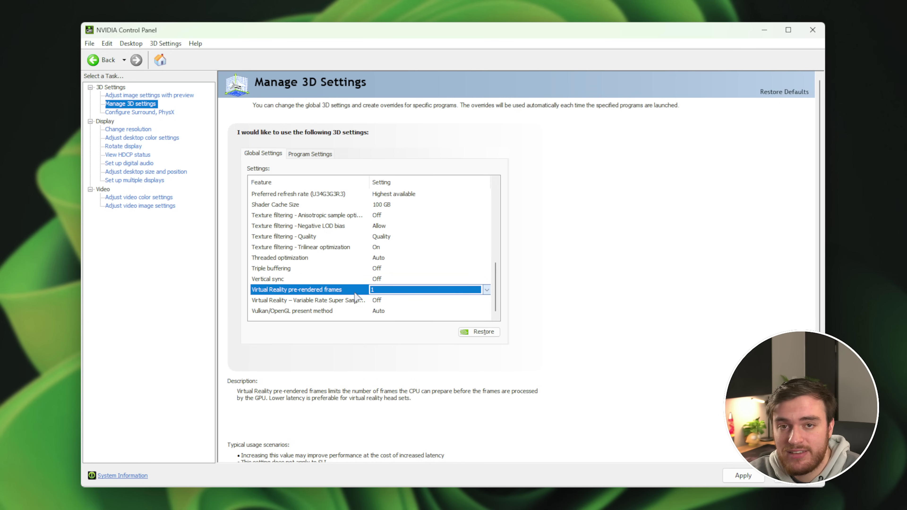
click(348, 302)
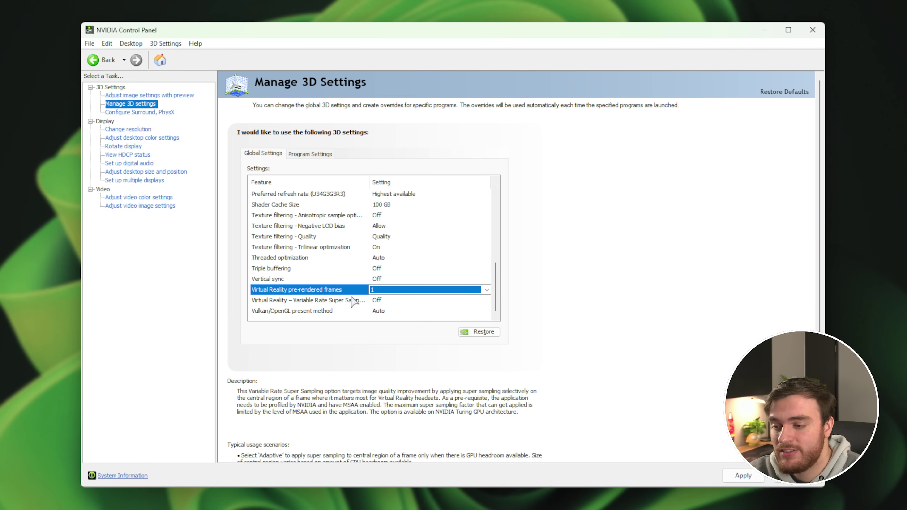
click(386, 300)
click(316, 314)
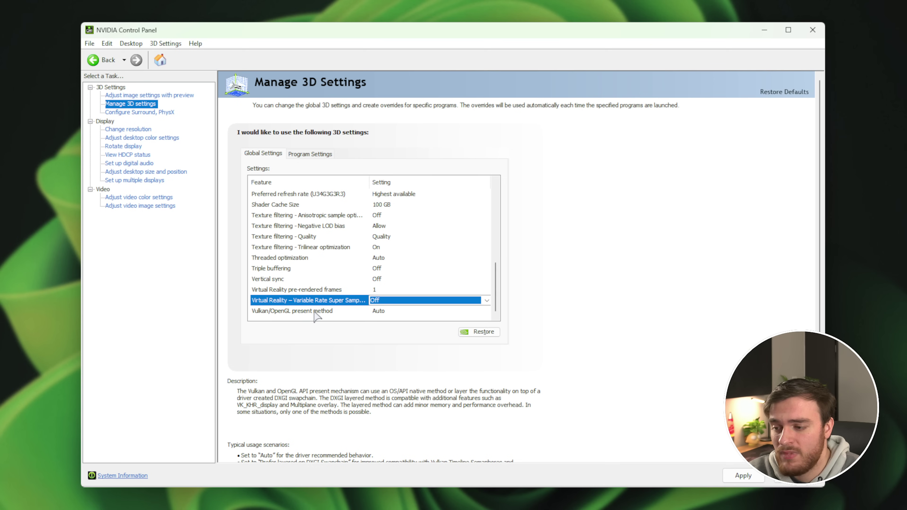
click(290, 311)
click(379, 310)
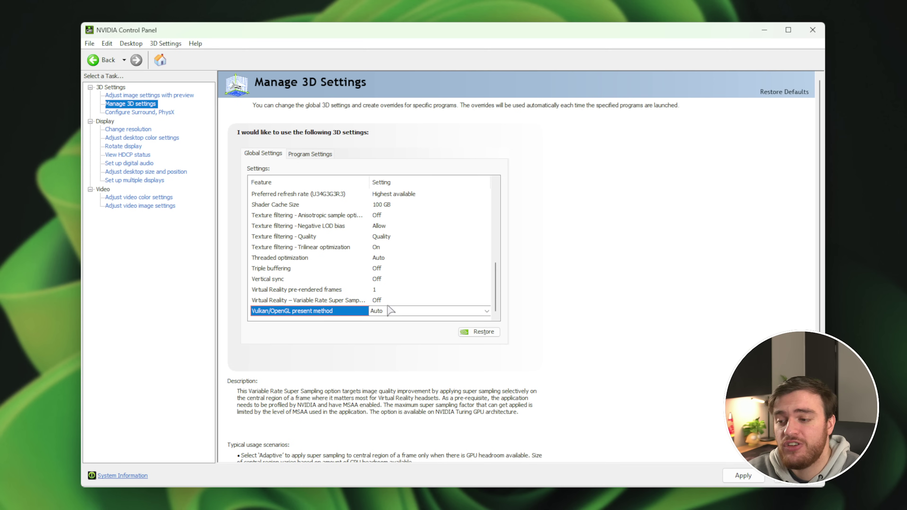
click(397, 312)
click(409, 321)
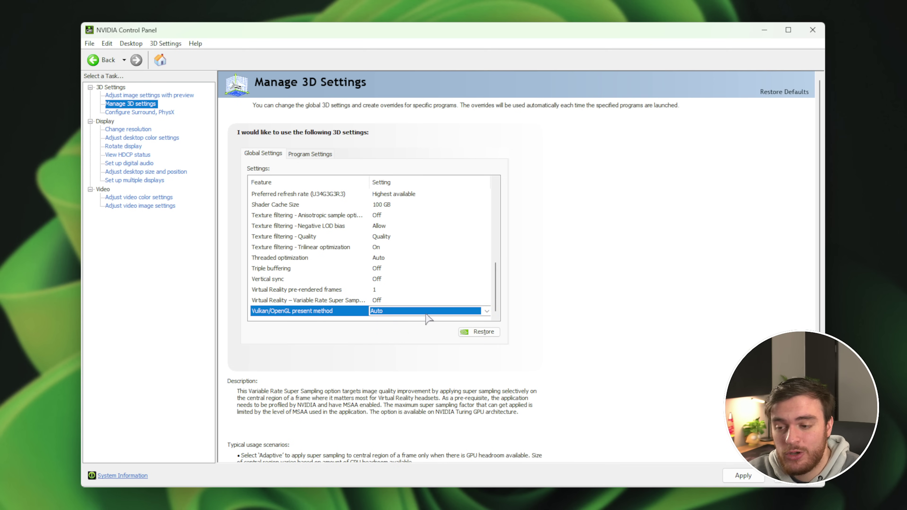
Apply and keep the global 3D settings, then add a RUST (rust.exe) program profile.
click(742, 475)
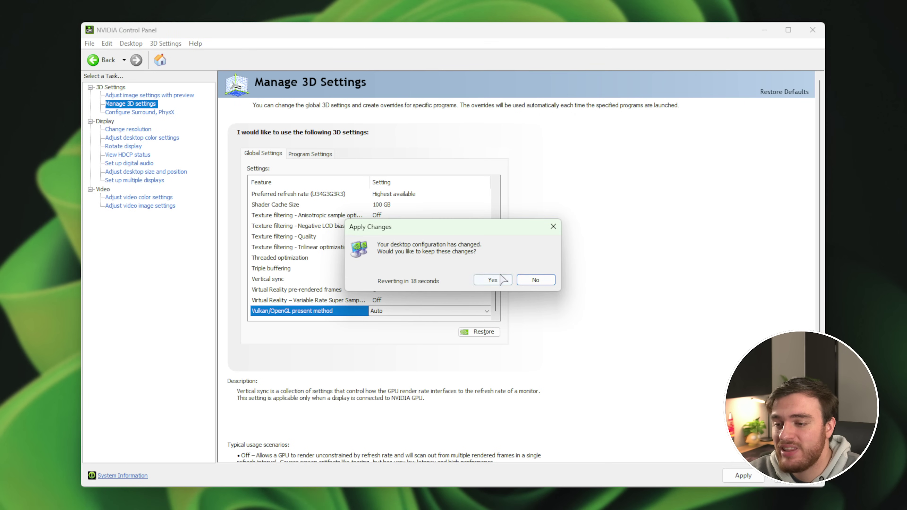
click(488, 277)
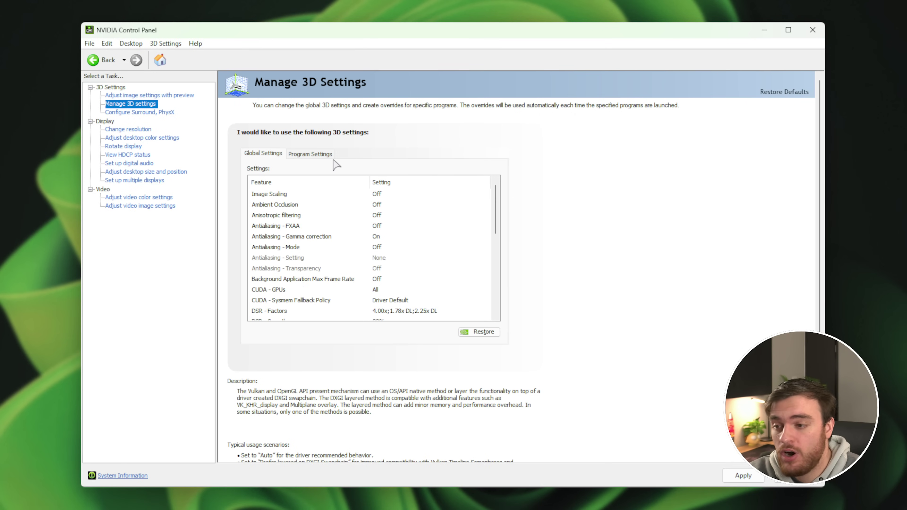
click(314, 154)
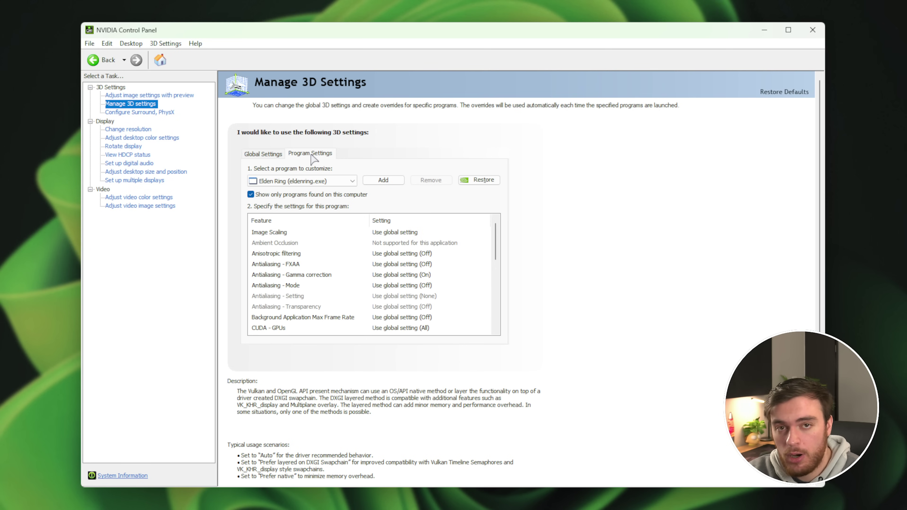
click(315, 181)
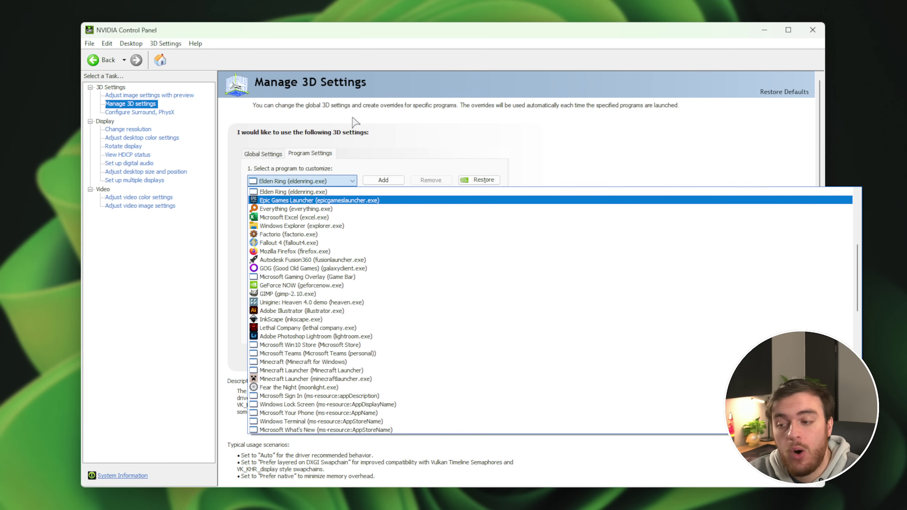
click(407, 137)
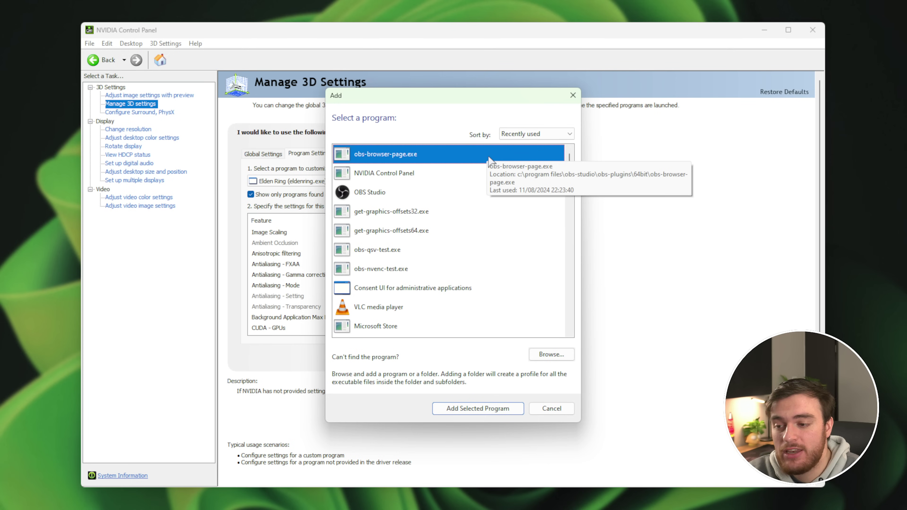
click(429, 192)
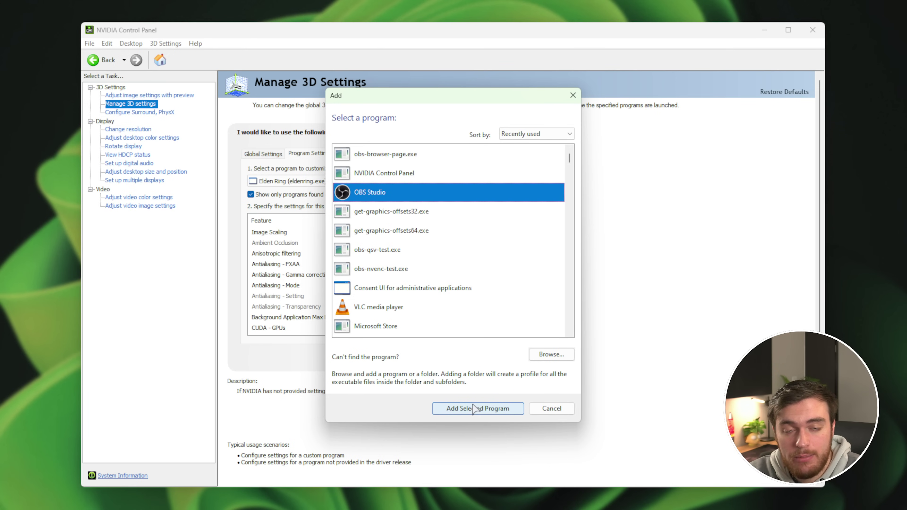
click(548, 359)
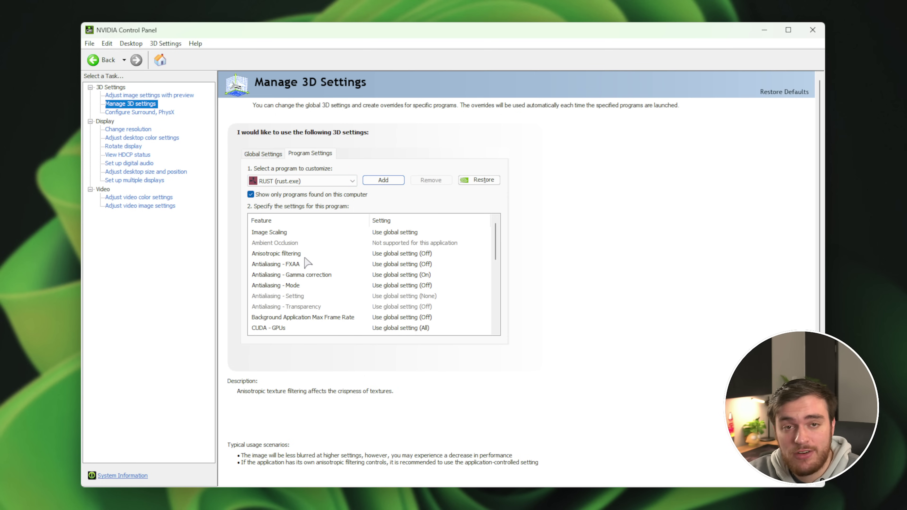
Review RUST's Image Scaling and Low Latency Mode, then show its Max Frame Rate options.
click(329, 275)
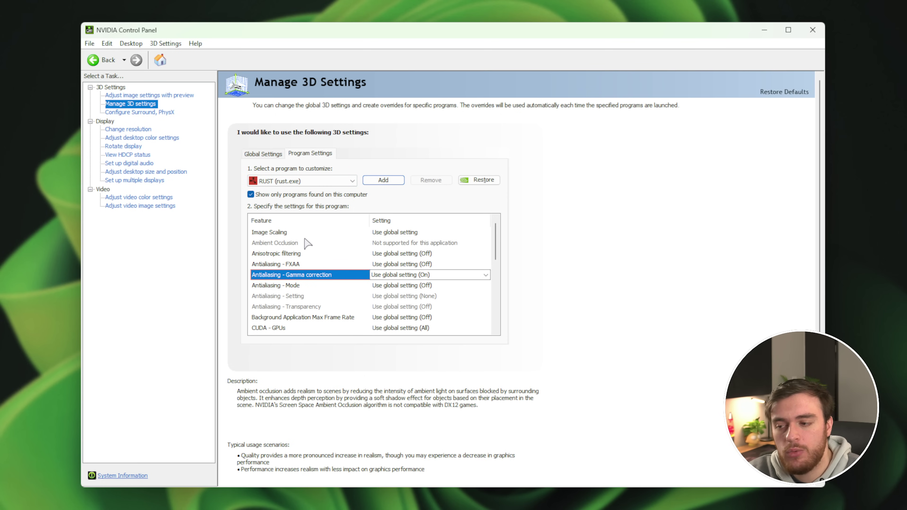
click(407, 232)
click(414, 233)
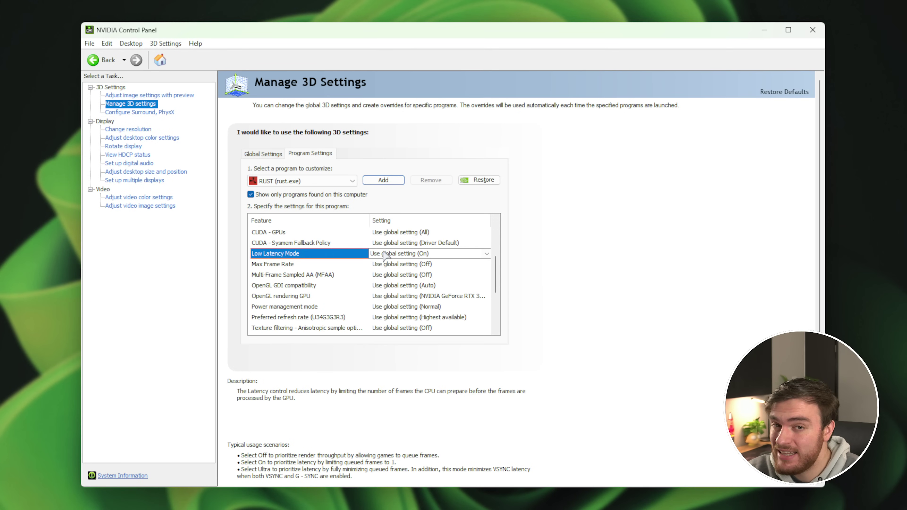
click(385, 255)
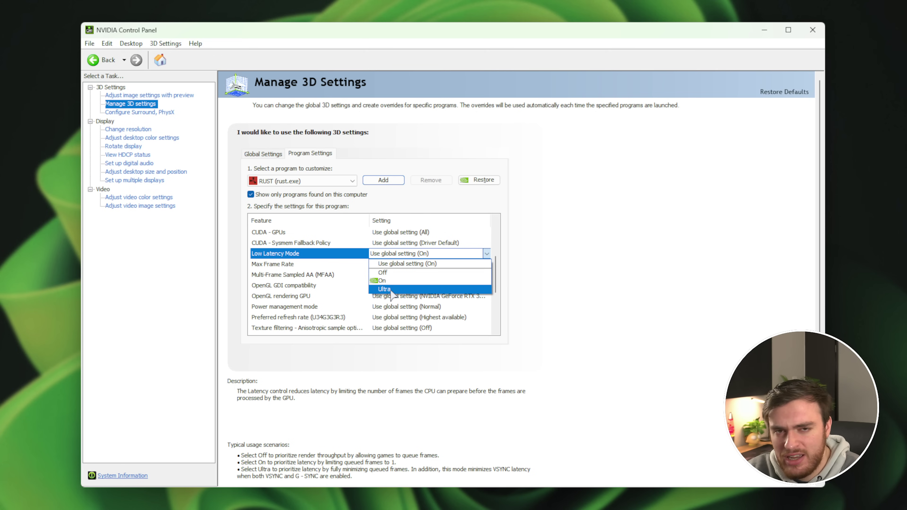
click(341, 272)
click(338, 266)
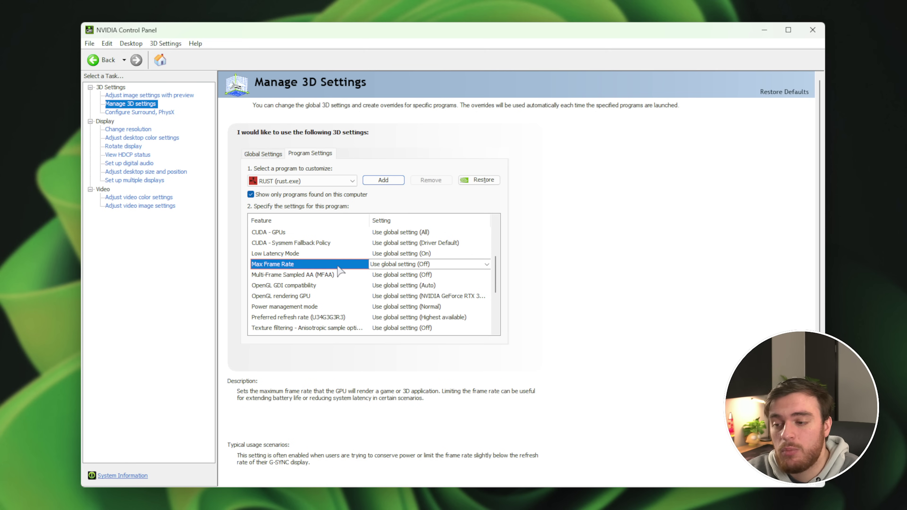
click(415, 264)
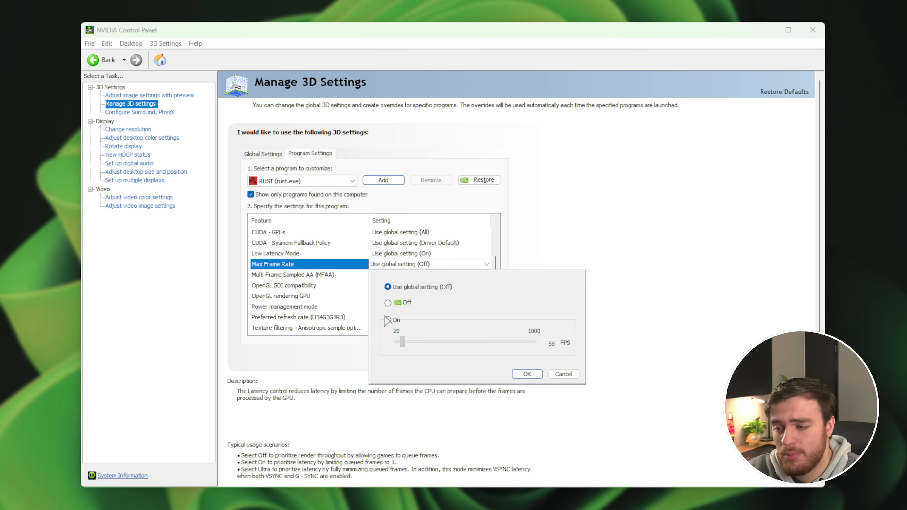
Close RUST's Max Frame Rate options and show the Power management mode choices.
click(327, 308)
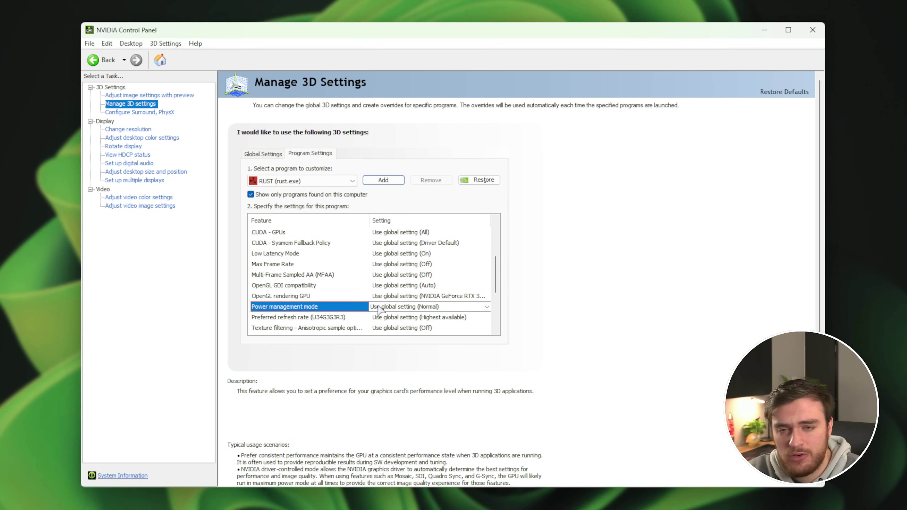
click(379, 307)
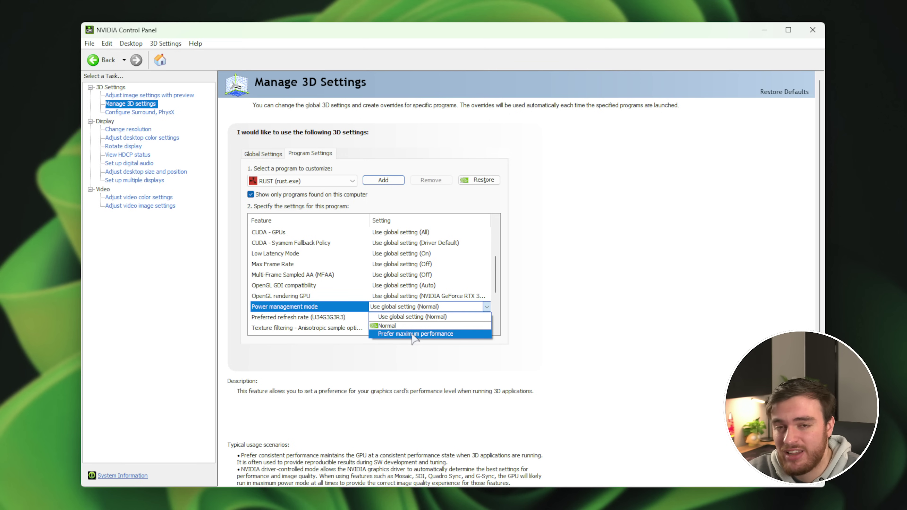
click(414, 334)
scroll(303, 308, down, 3)
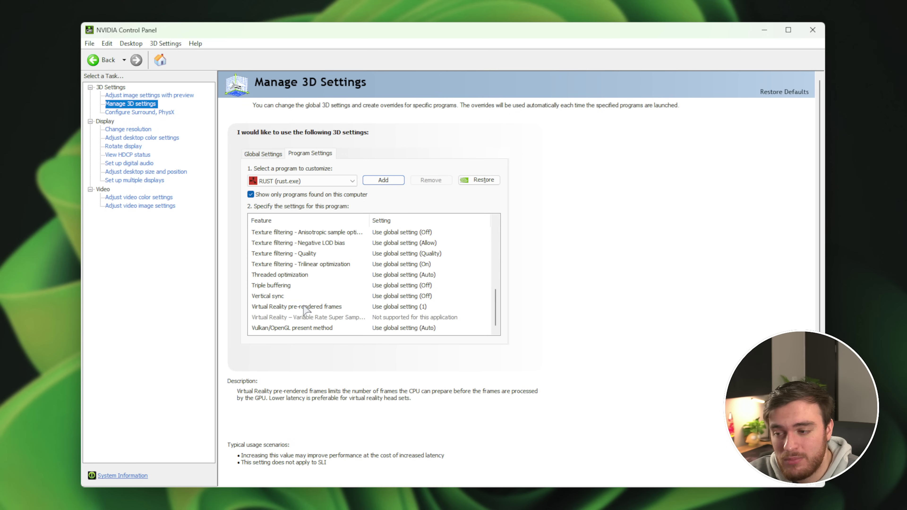
scroll(307, 310, up, 8)
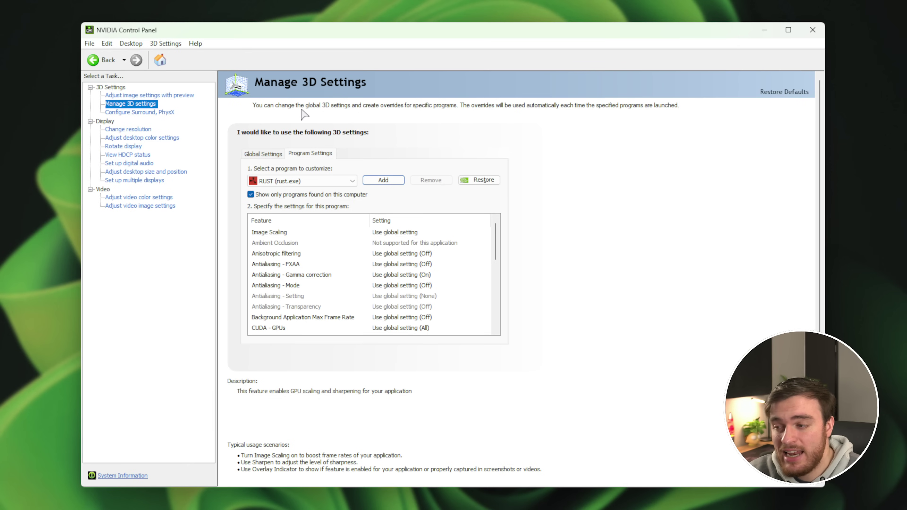
On the Configure Surround, PhysX page, set the PhysX processor to NVIDIA GeForce RTX 3080 Ti.
click(168, 114)
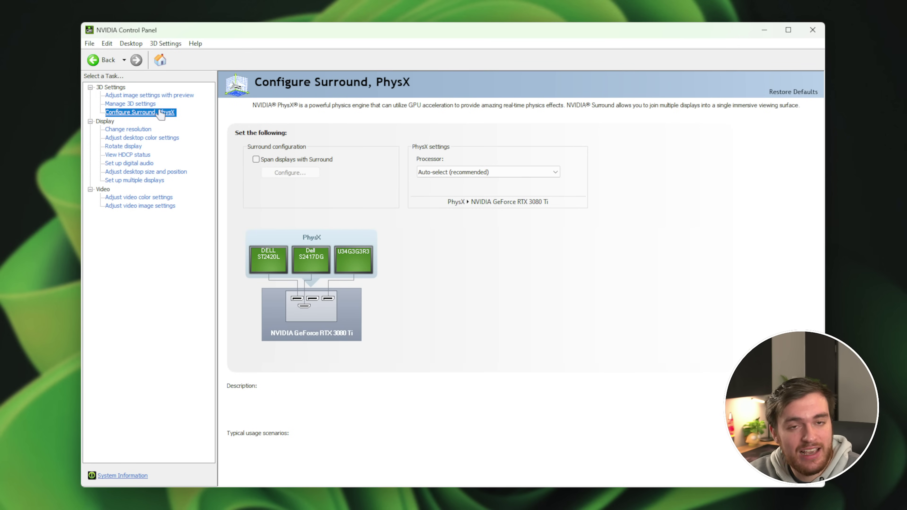
mouse_move(319, 163)
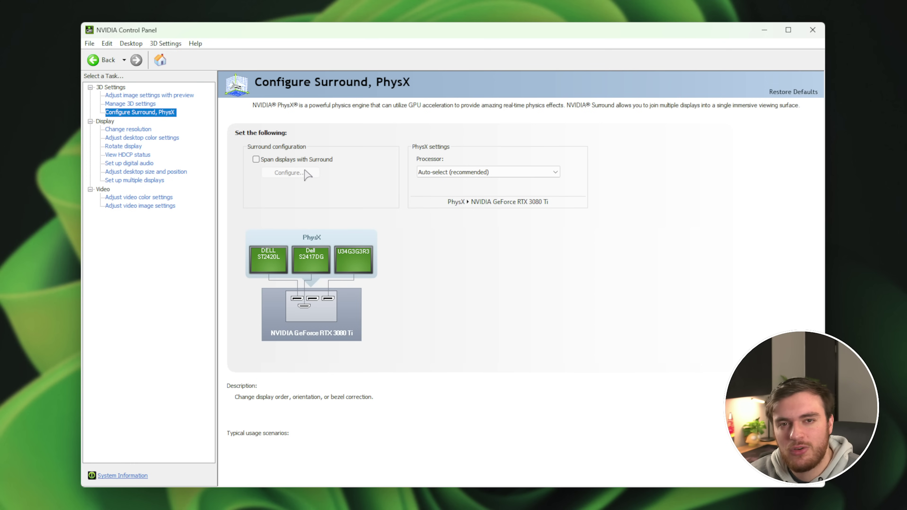
click(493, 174)
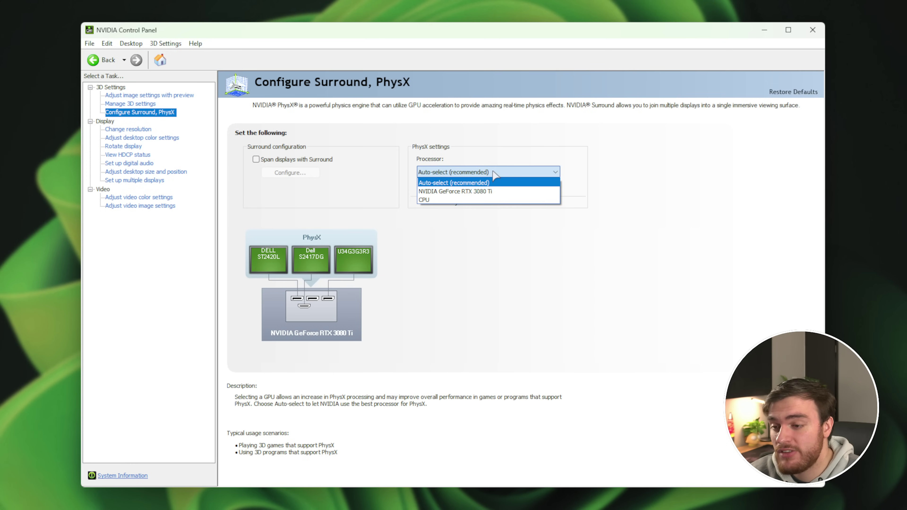
click(464, 192)
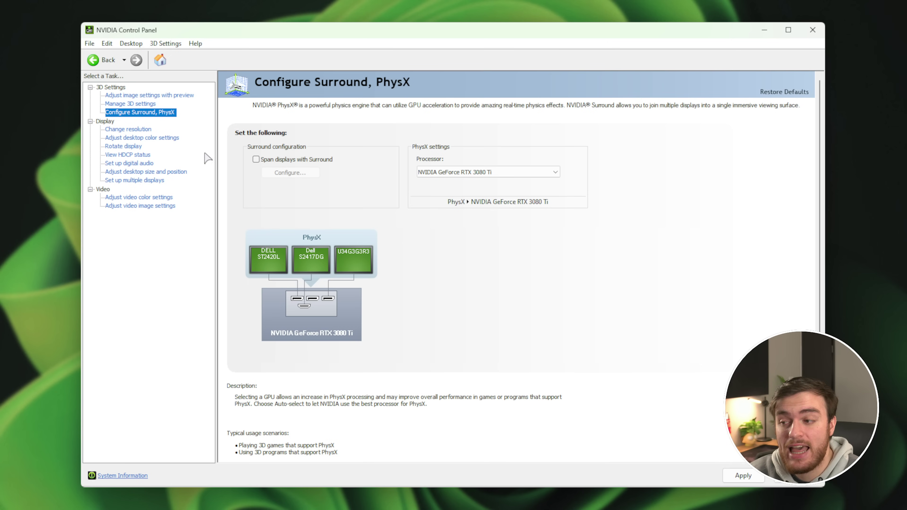
click(147, 129)
click(448, 288)
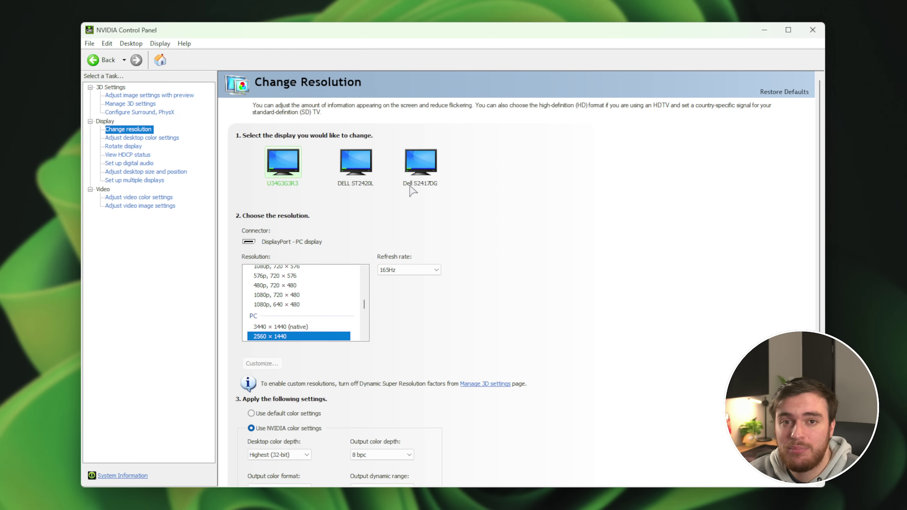
click(432, 270)
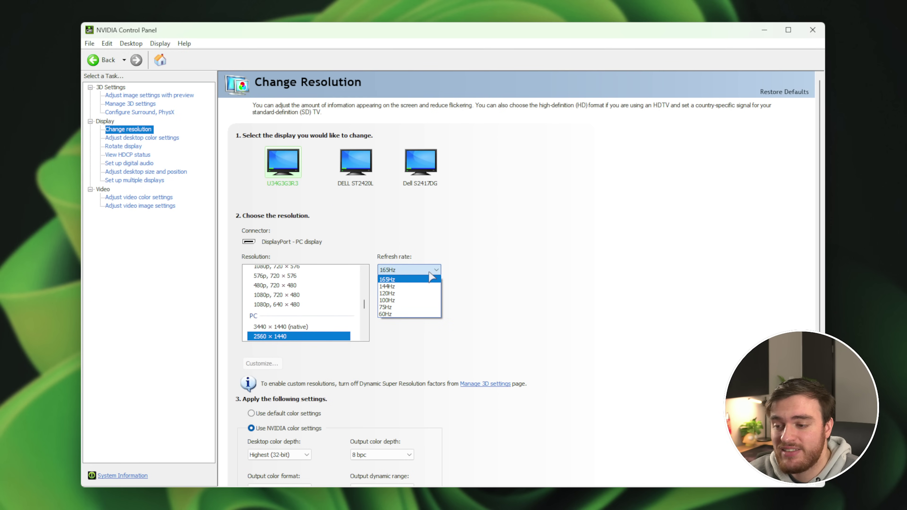
click(428, 279)
scroll(536, 250, down, 3)
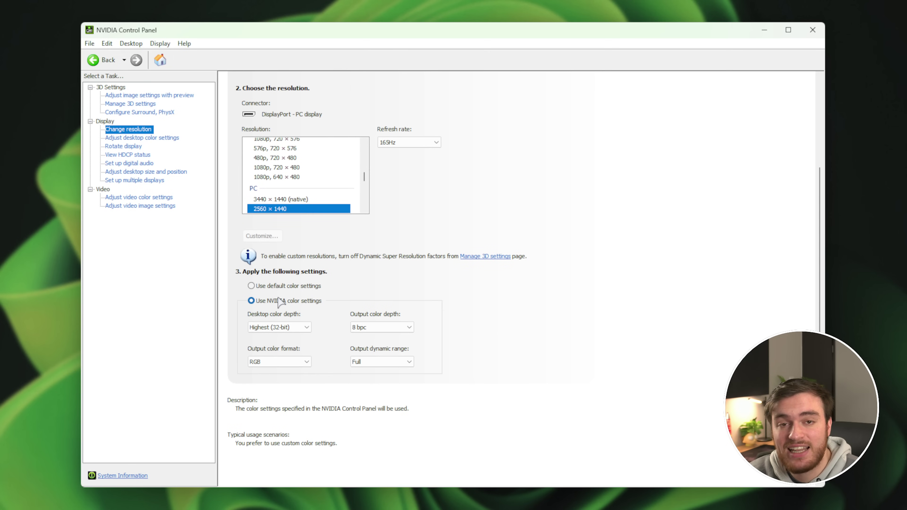
click(296, 328)
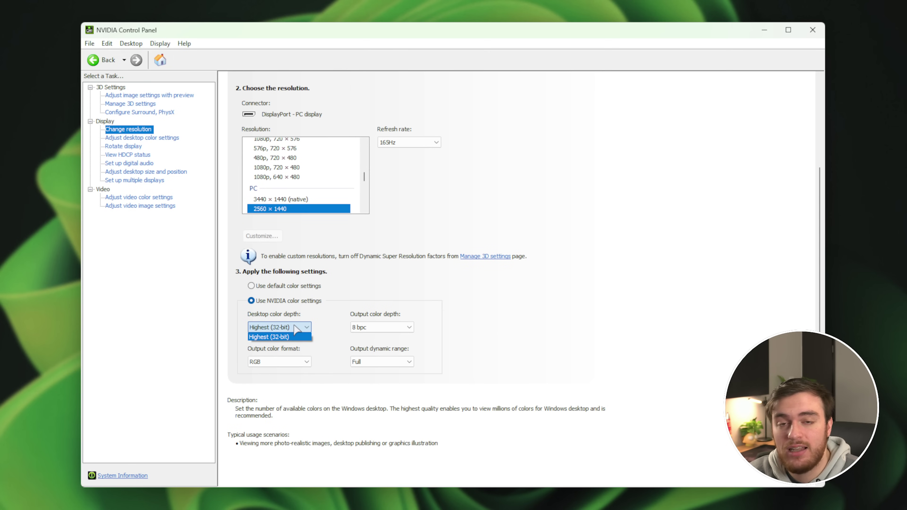
click(371, 328)
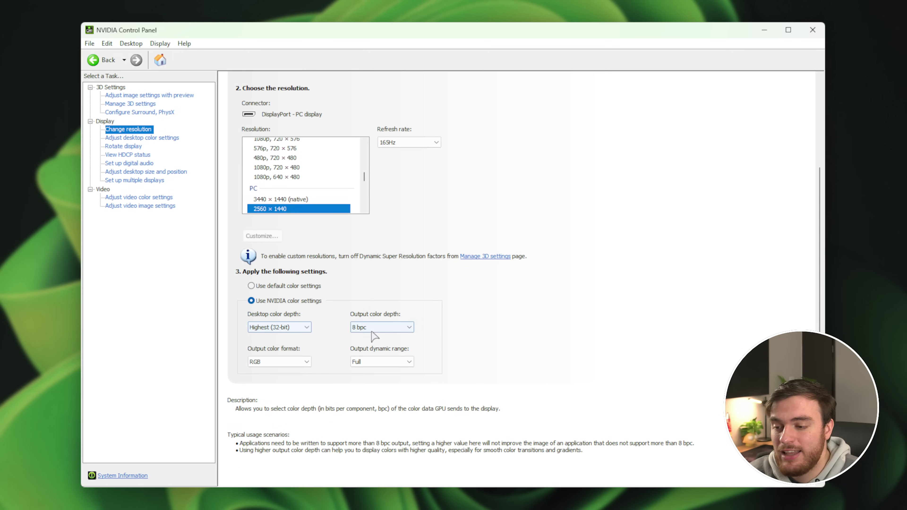
click(385, 327)
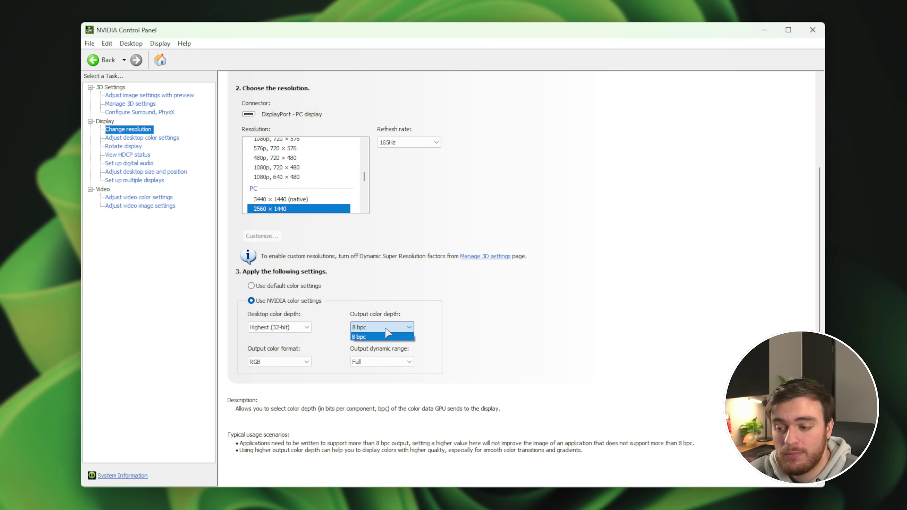
click(387, 336)
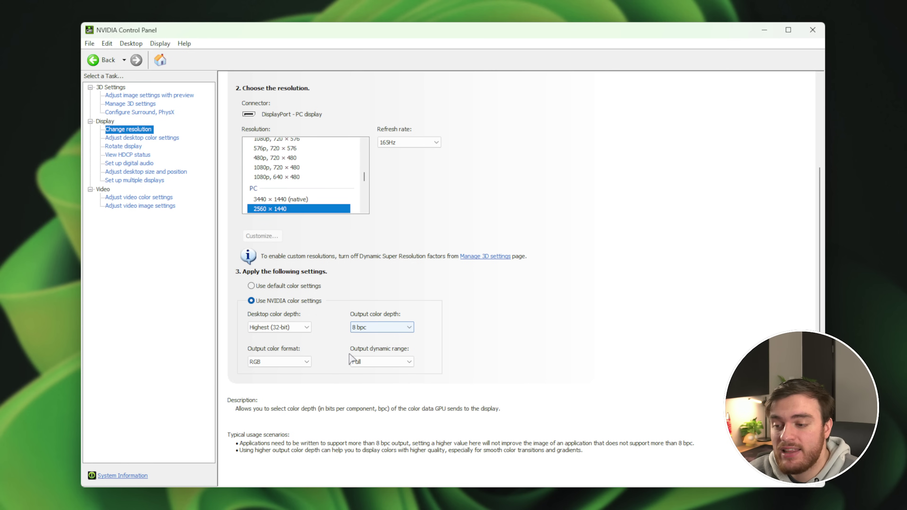
click(398, 361)
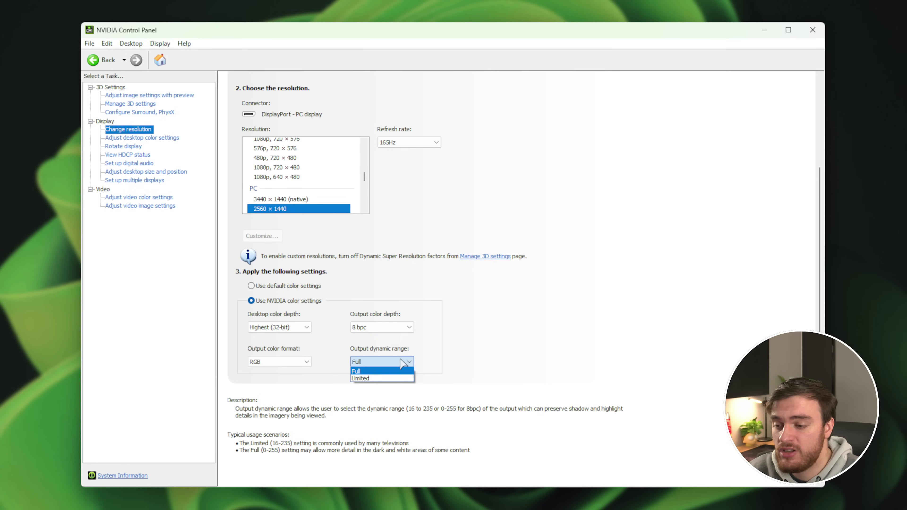
click(377, 362)
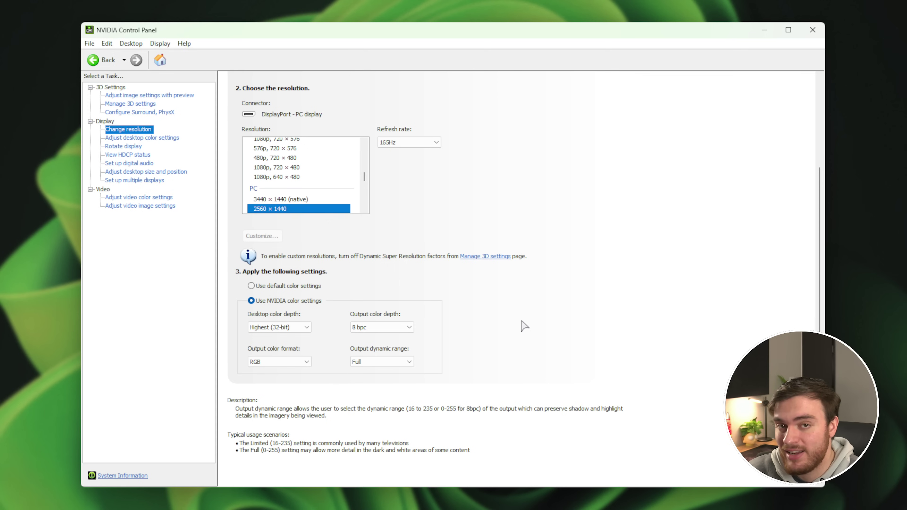
scroll(518, 339, up, 4)
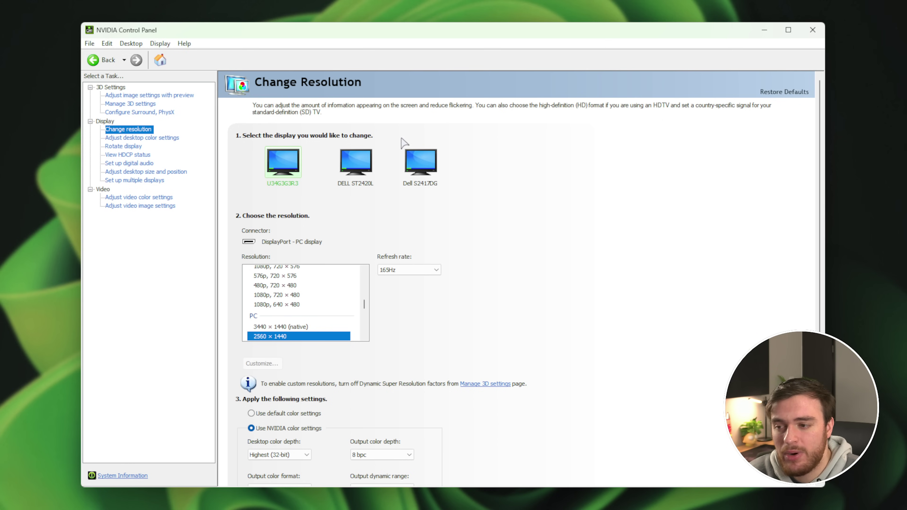
On Adjust desktop color settings, select DELL ST2420L and adjust its brightness and digital vibrance sliders.
click(154, 139)
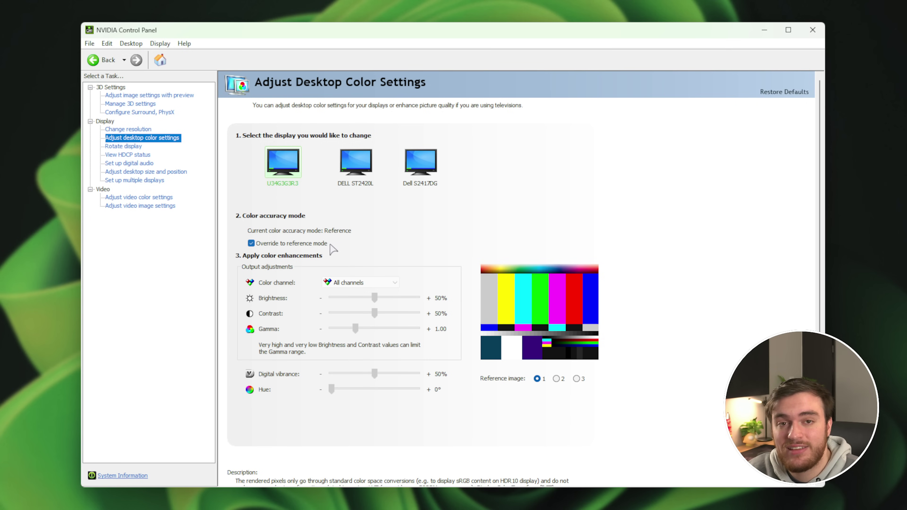
mouse_move(332, 248)
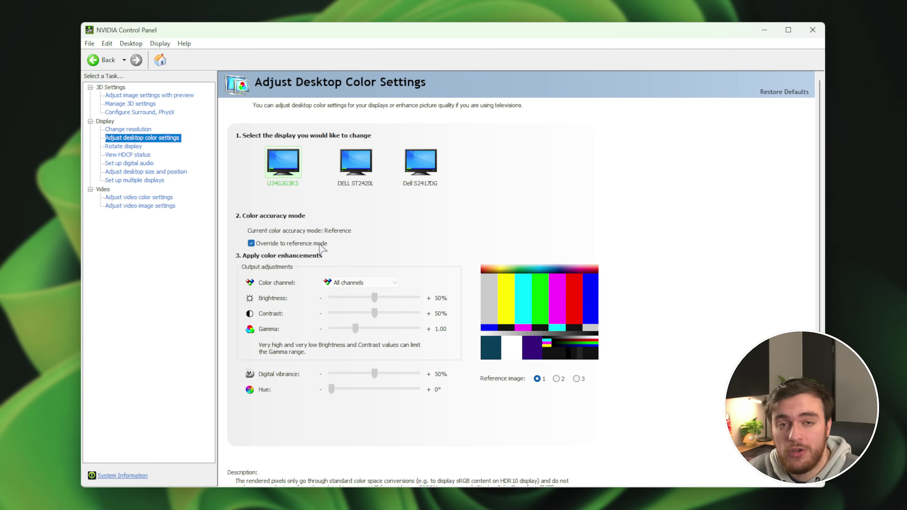
click(356, 162)
mouse_move(375, 298)
mouse_down()
mouse_move(385, 299)
mouse_move(369, 306)
mouse_move(374, 300)
mouse_up()
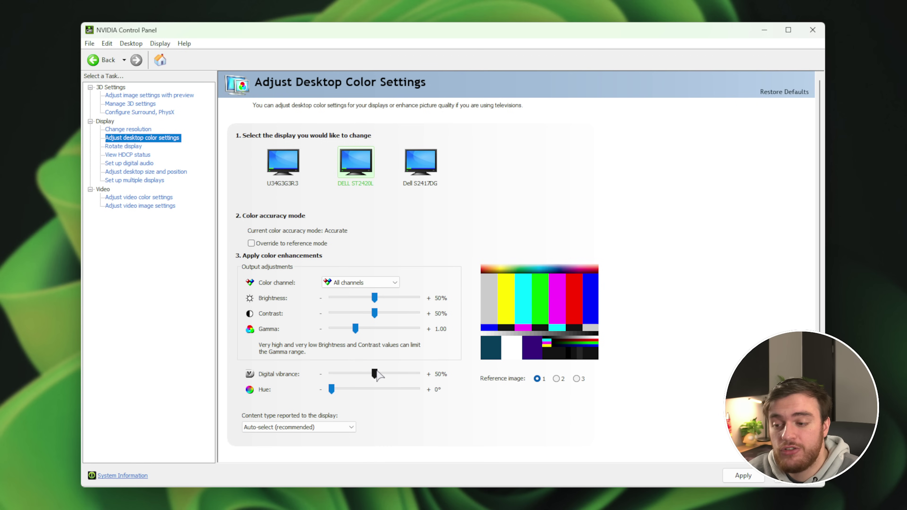
mouse_move(377, 373)
mouse_down()
mouse_move(428, 374)
mouse_move(379, 375)
mouse_up()
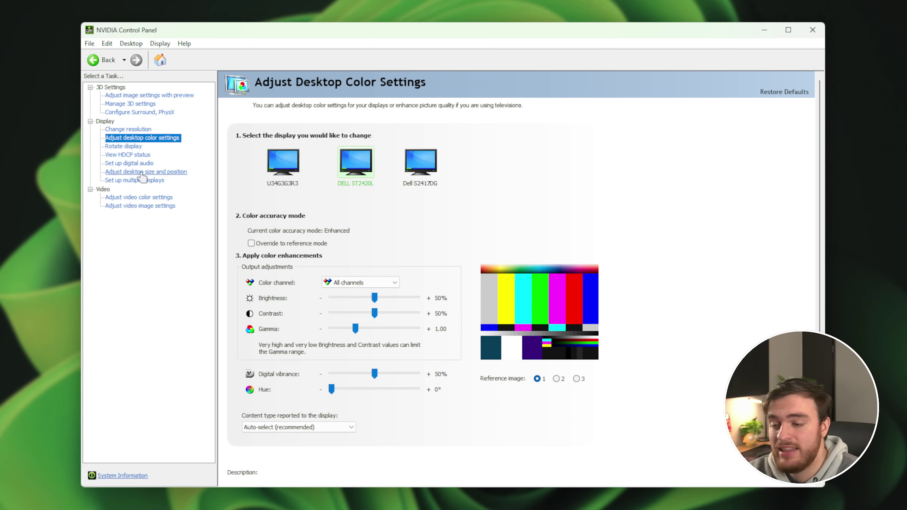
For the U34G3G3R3, try Aspect ratio and Full-screen scaling, then return to No scaling.
click(133, 172)
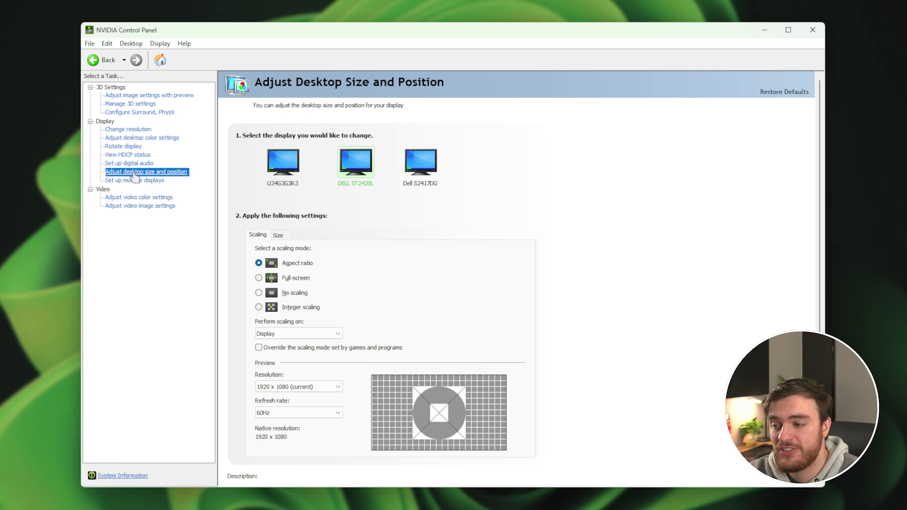
click(274, 183)
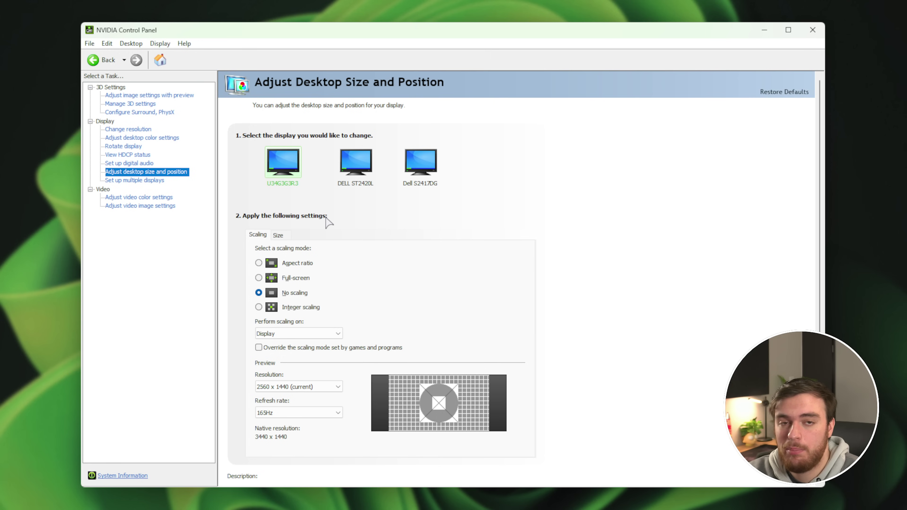
click(290, 265)
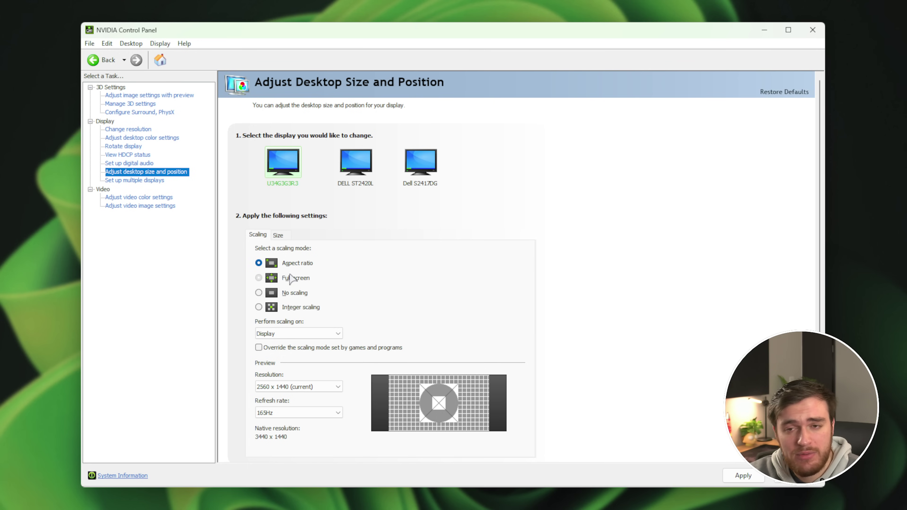
click(274, 277)
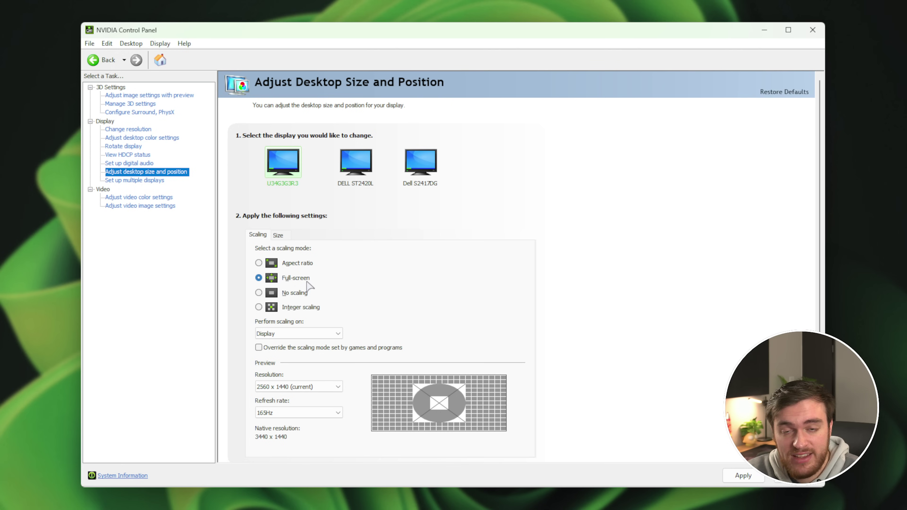
click(294, 292)
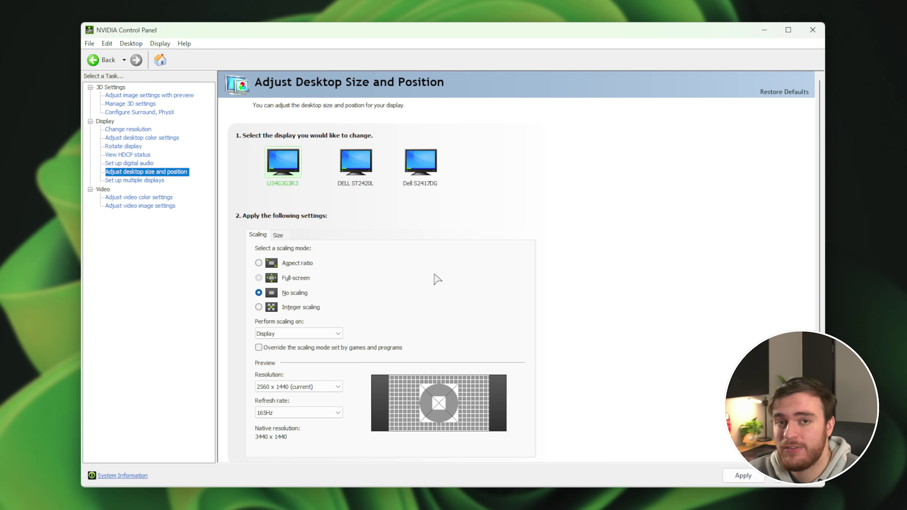
Keep scaling performed on the Display and go to Adjust video color settings.
click(330, 333)
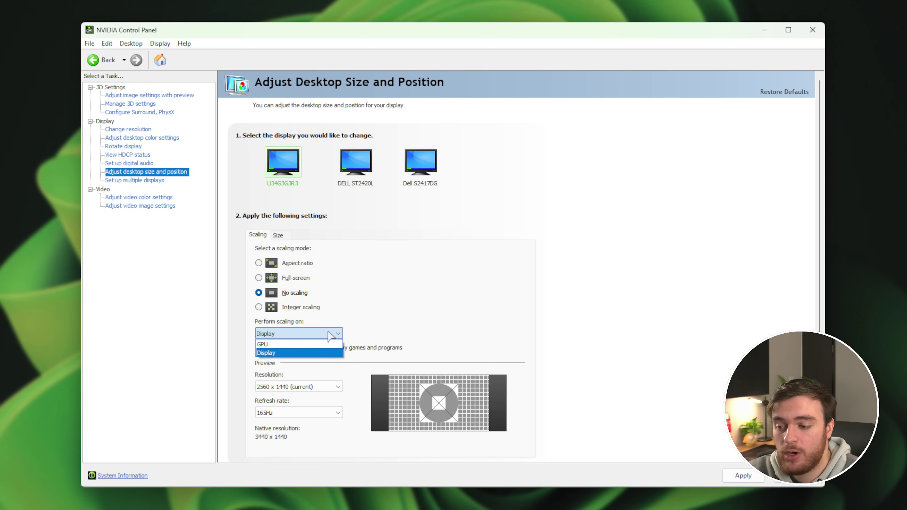
click(310, 338)
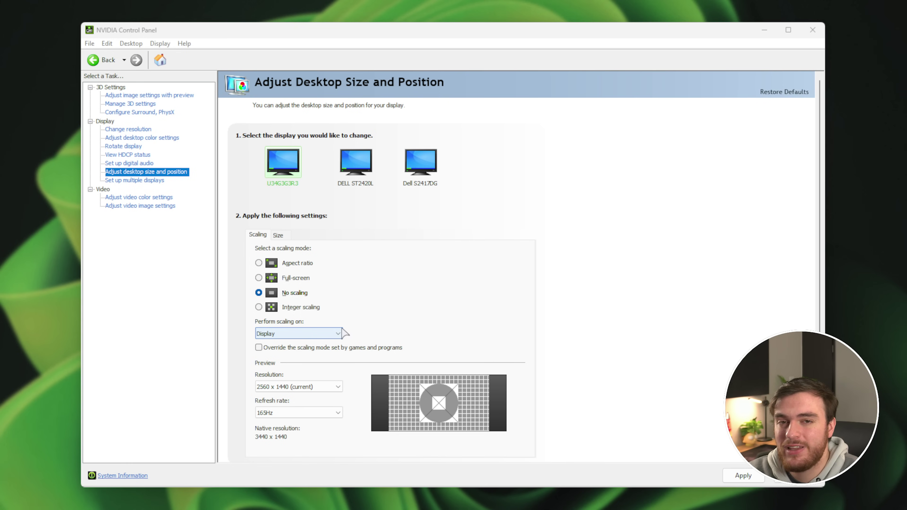
click(338, 334)
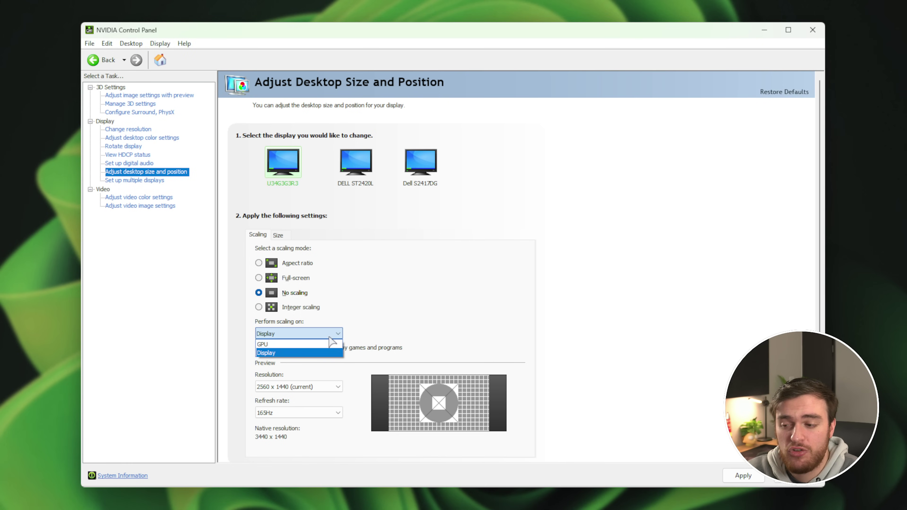
click(394, 324)
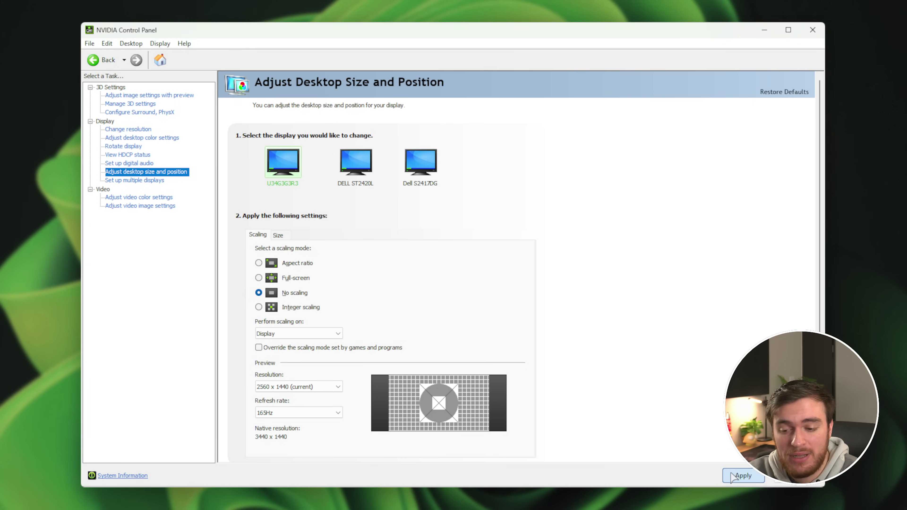
click(163, 199)
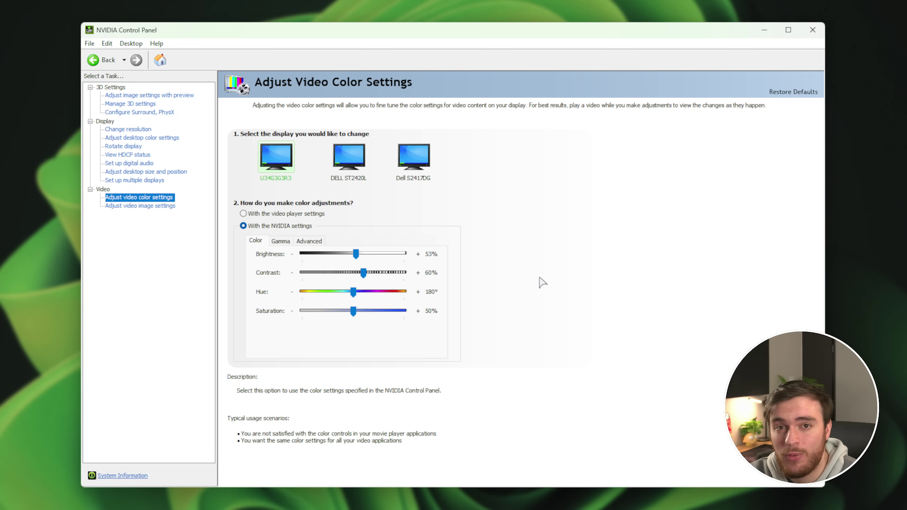
Go to the Adjust video image settings page in the Video section.
click(150, 207)
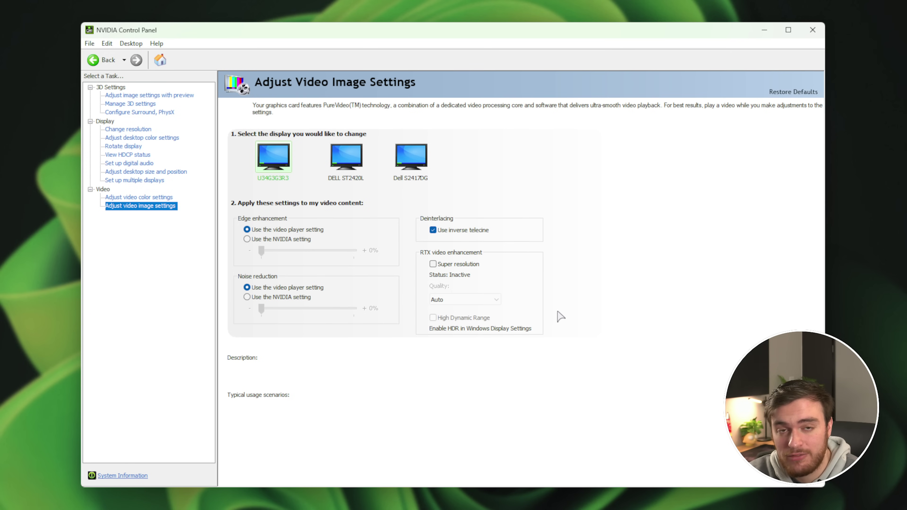
Return to the Change Resolution page and open the Help menu.
click(128, 130)
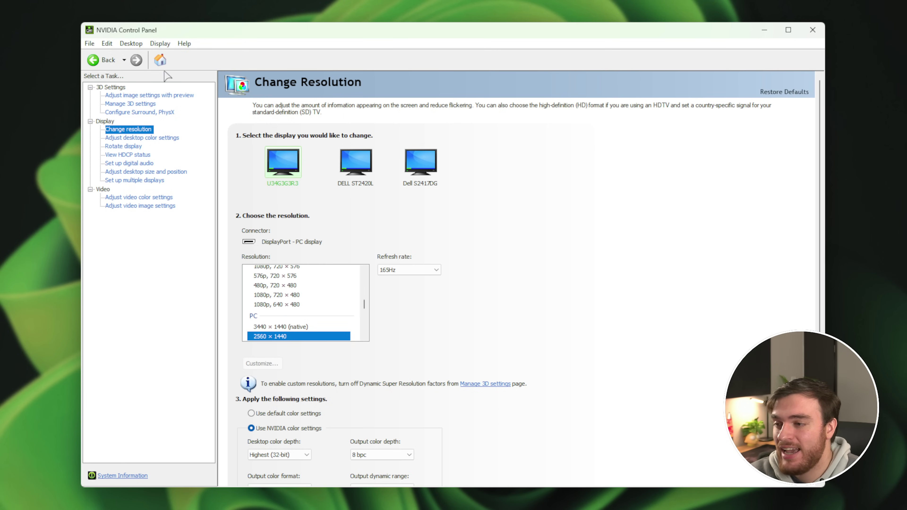
click(184, 43)
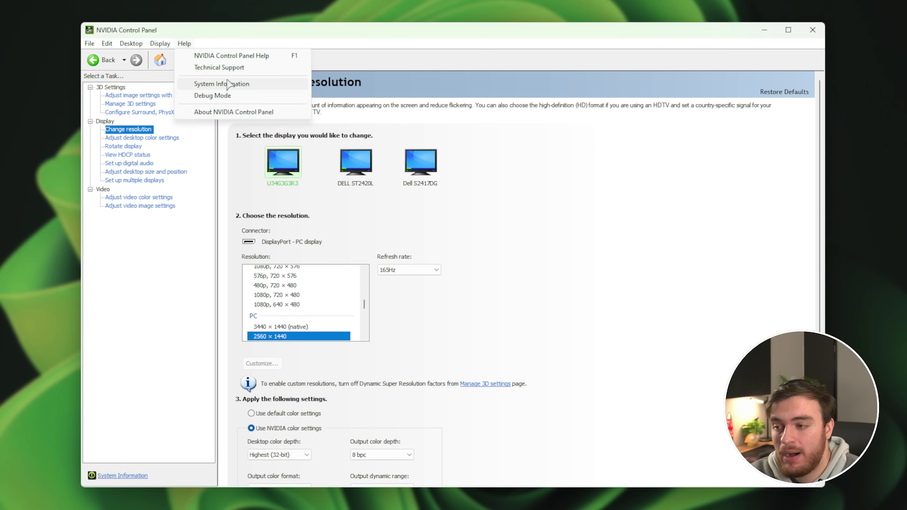
Open System Information to view the RTX 3080 Ti details, driver 555.85 and 10240 CUDA cores.
click(590, 219)
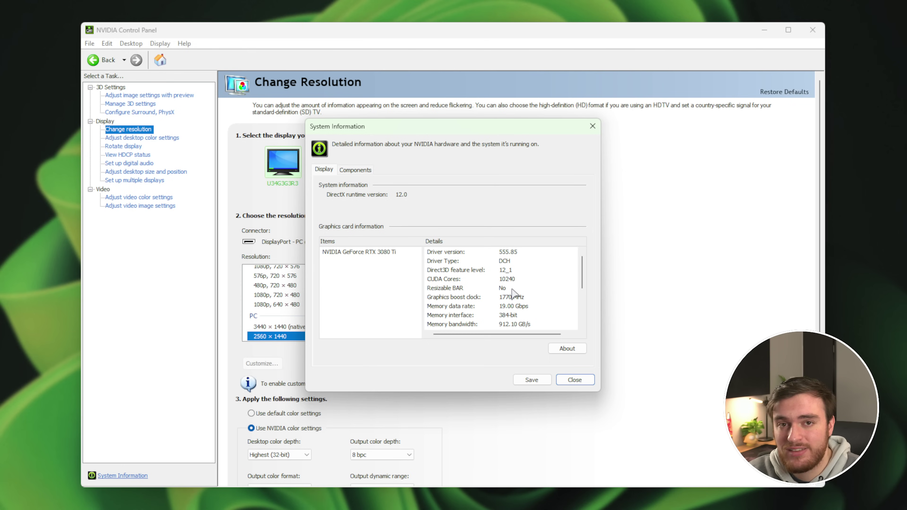
Close System Information, returning to Change Resolution for the U34G3G3R3 at 2560 × 1440, 165Hz.
click(560, 379)
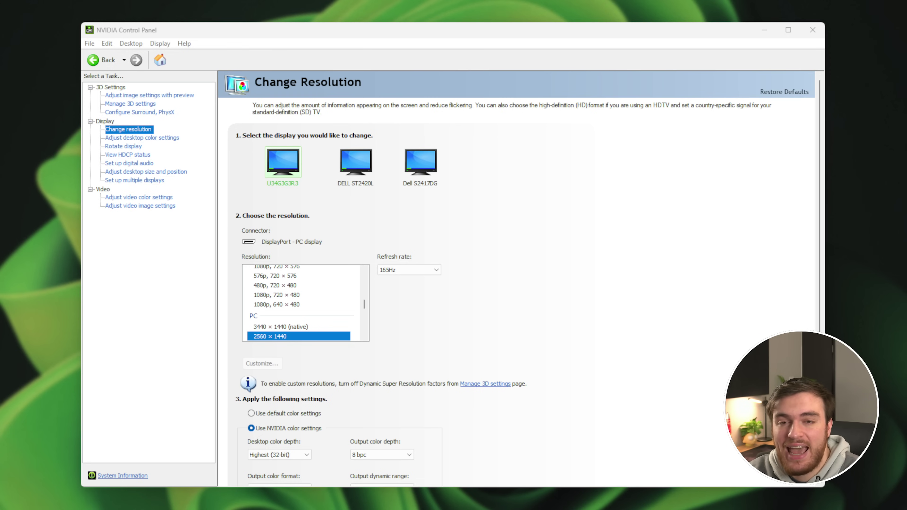
Bring up the Windows Project display-mode panel with Win+P, showing Extend as active.
key(super+p)
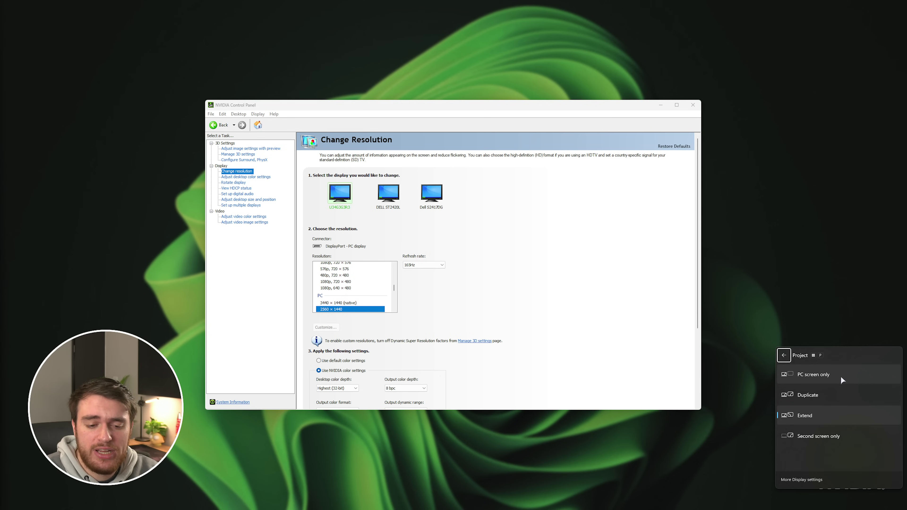
Dismiss the Project panel without changes, keeping Extend as the display mode.
click(792, 299)
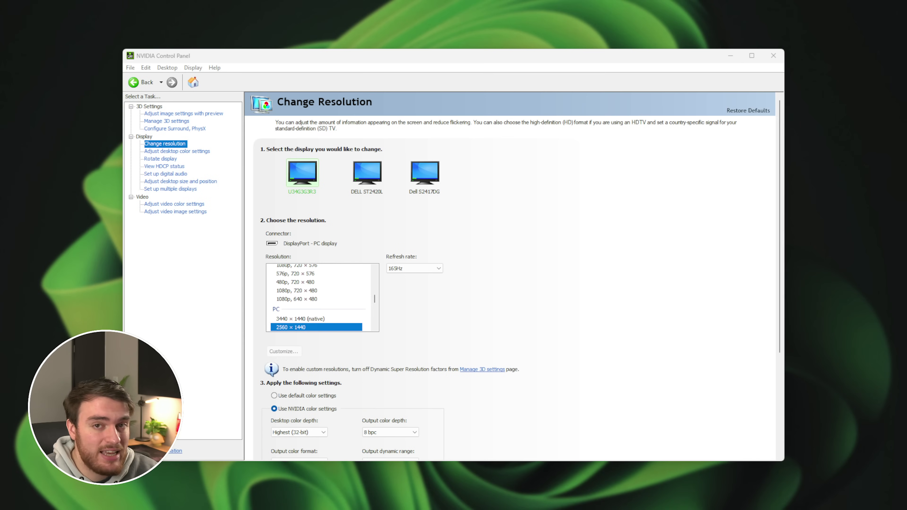